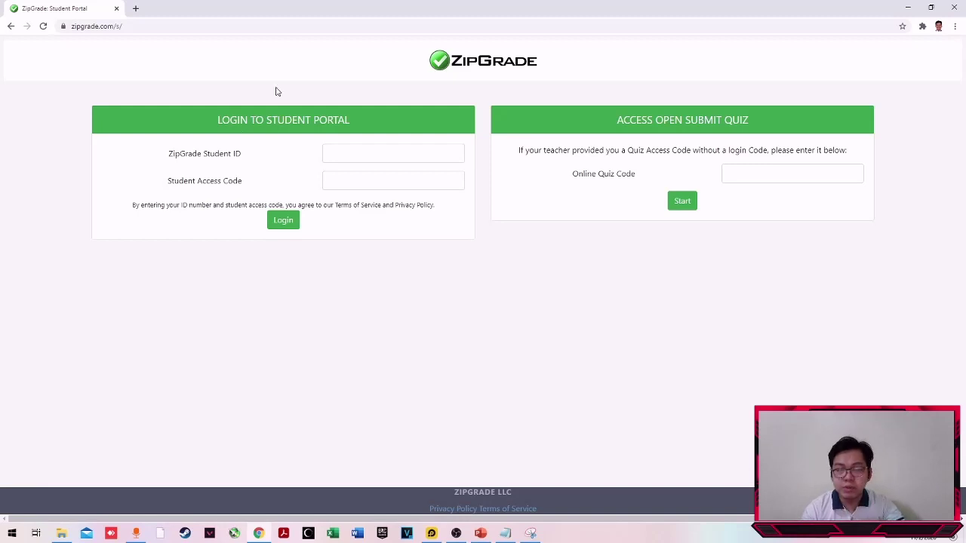
# - Load the ZipGrade student portal login page at zipgrade.com/s/
pyautogui.click(131, 29)
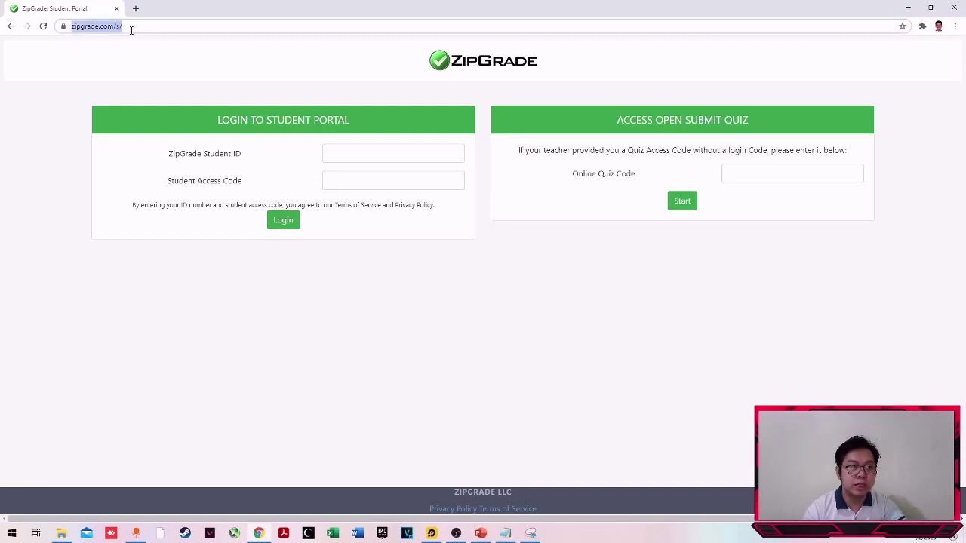
pyautogui.press('Return')
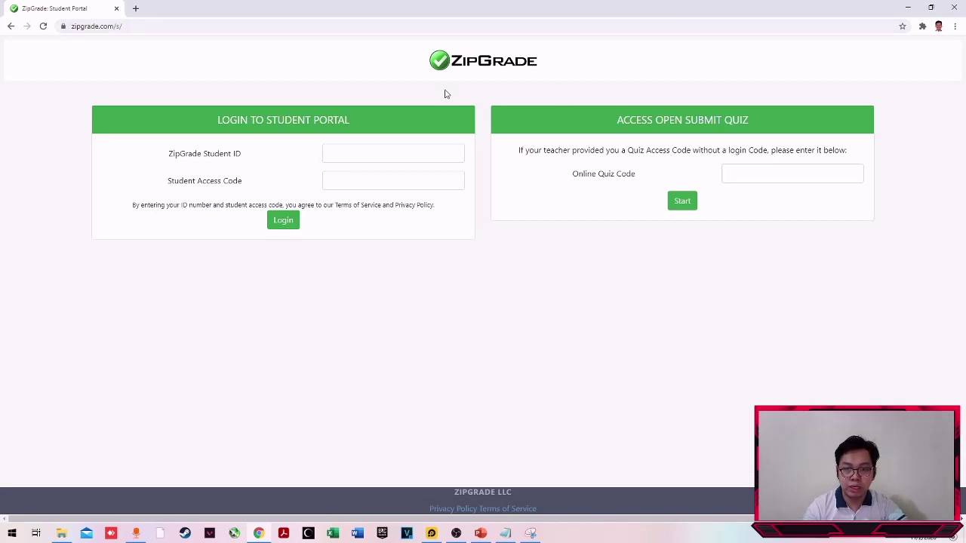
# - Switch to the PowerPoint slide show to view the slide about the student portal login, and return to the browser
pyautogui.hotkey('alt', 'Tab')
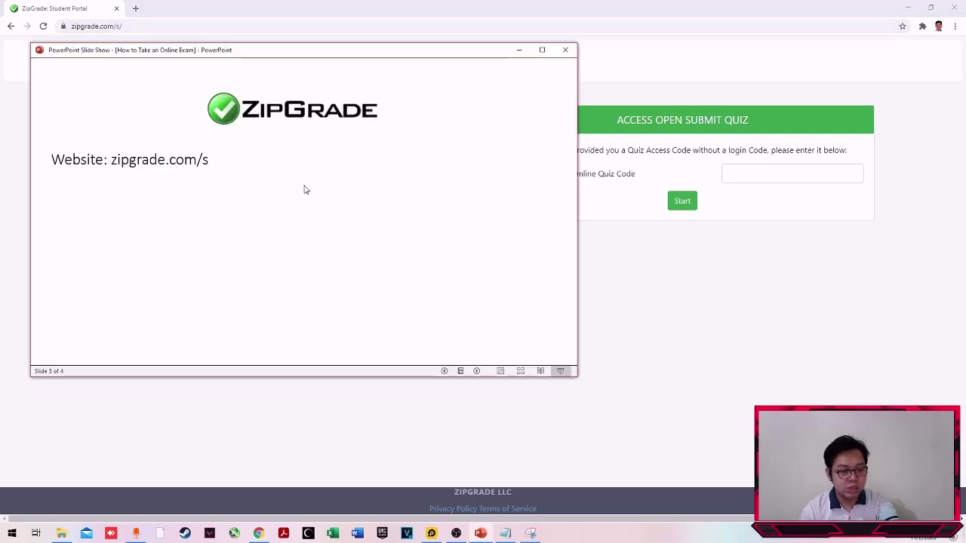
pyautogui.press('F5')
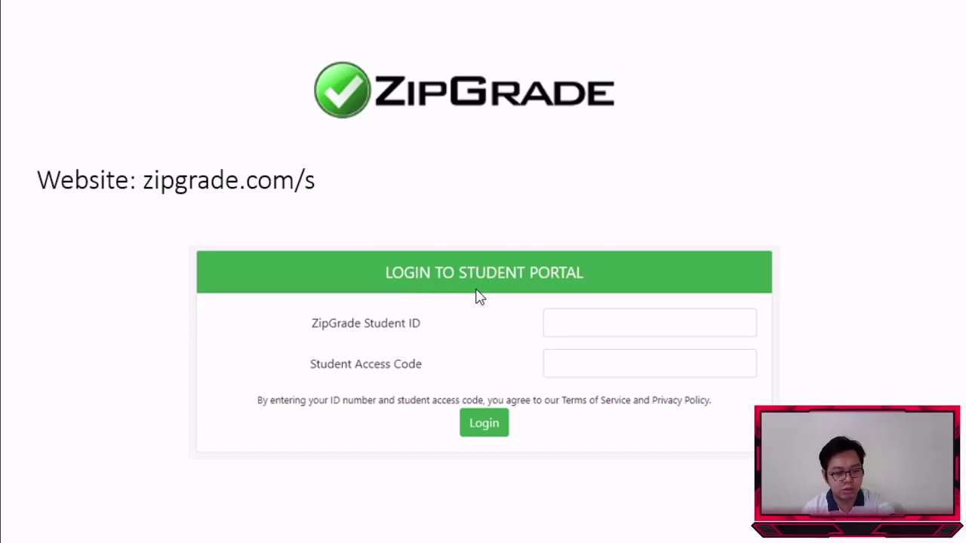
pyautogui.hotkey('alt', 'Tab')
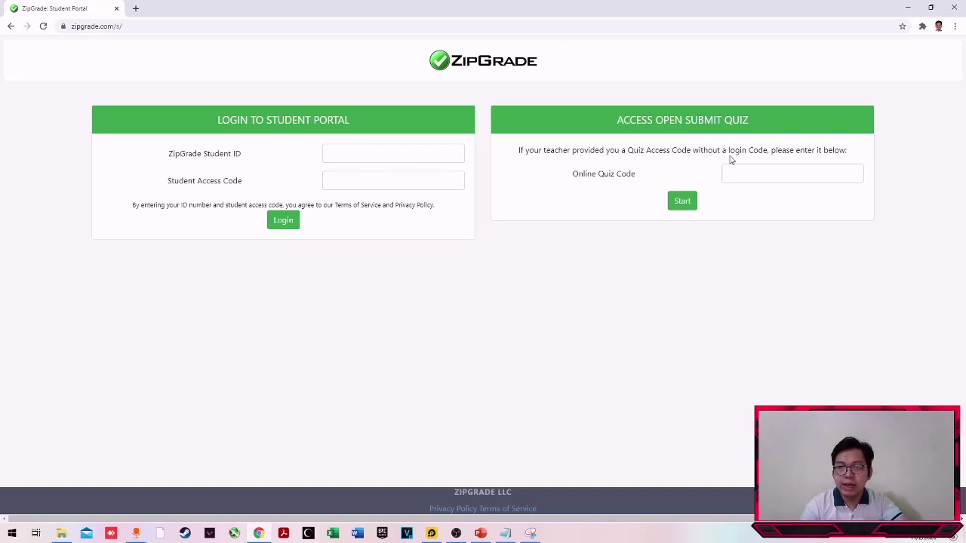
# - Compare the headings of the student portal login and open submit quiz sections
pyautogui.moveTo(622, 123); pyautogui.dragTo(738, 120)
pyautogui.moveTo(216, 120); pyautogui.dragTo(353, 117)
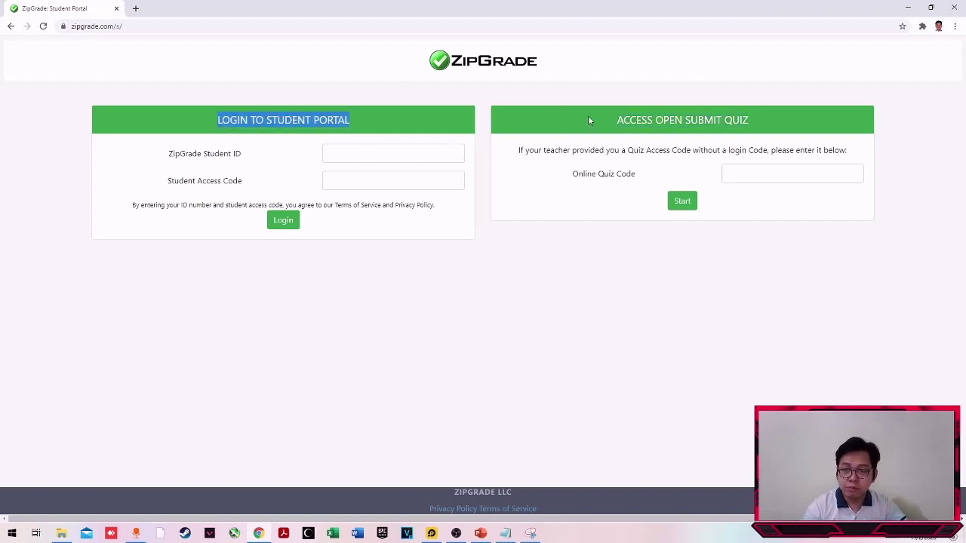
pyautogui.moveTo(616, 121); pyautogui.dragTo(754, 121)
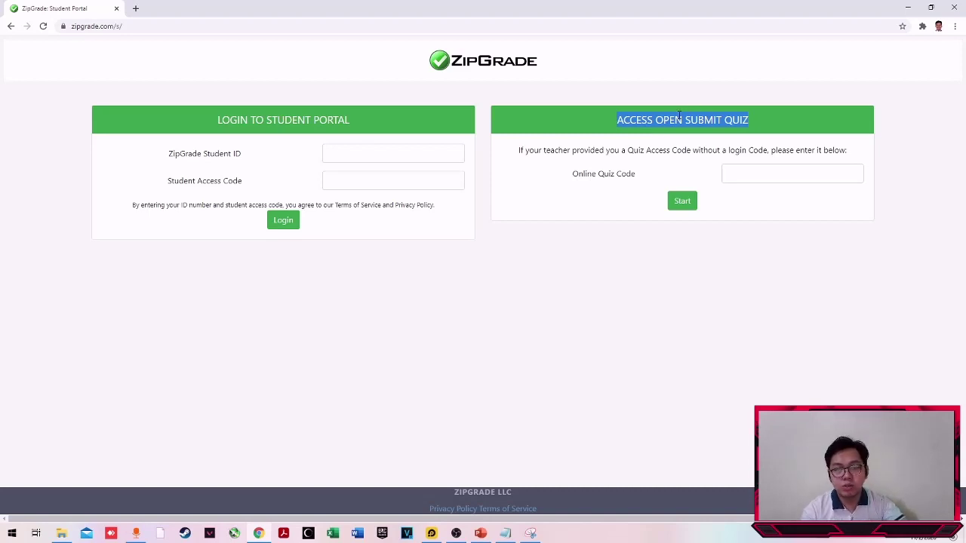
# - Examine the ZipGrade Student ID and Student Access Code fields of the login form
pyautogui.click(354, 149)
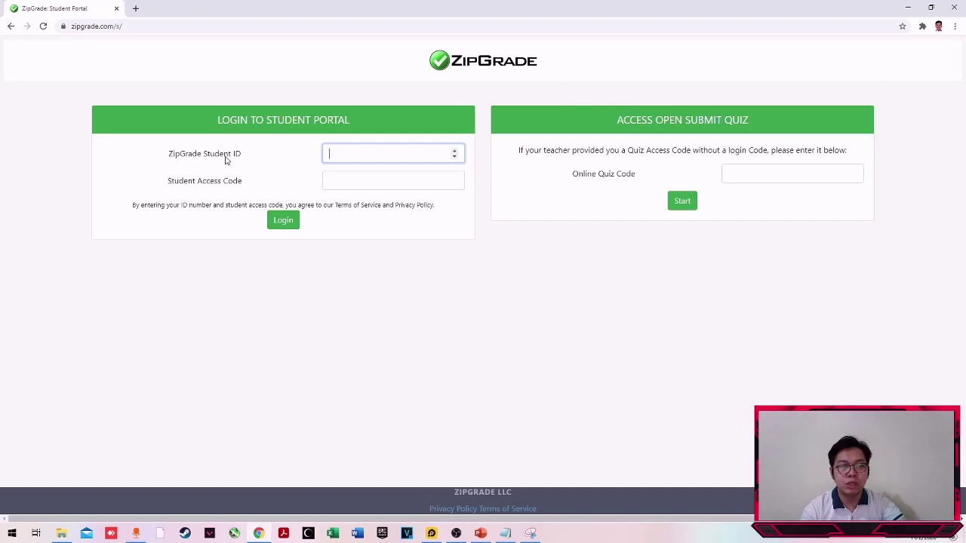
pyautogui.click(323, 181)
pyautogui.click(352, 157)
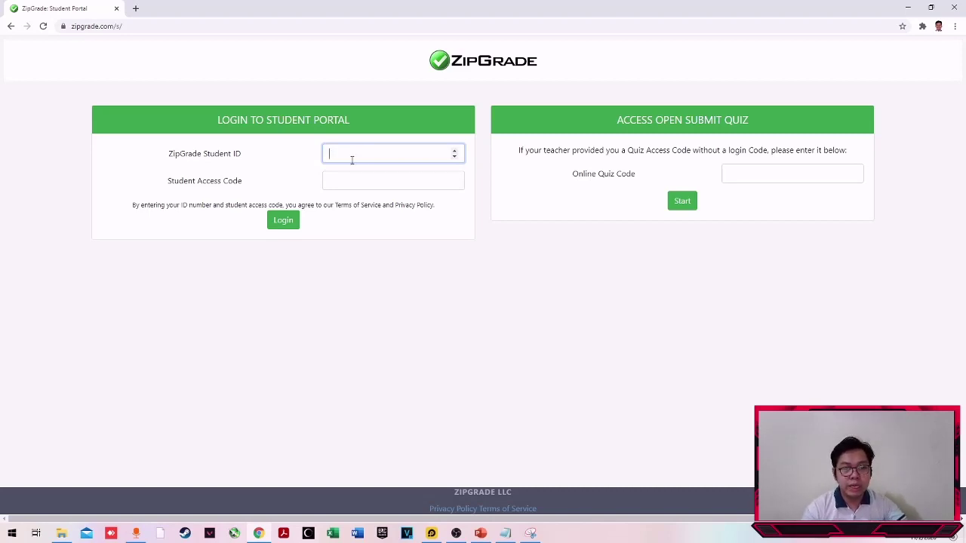
pyautogui.click(350, 178)
pyautogui.click(360, 156)
pyautogui.press('Tab')
pyautogui.click(367, 158)
pyautogui.click(362, 180)
pyautogui.click(371, 157)
pyautogui.press('Tab')
pyautogui.click(372, 157)
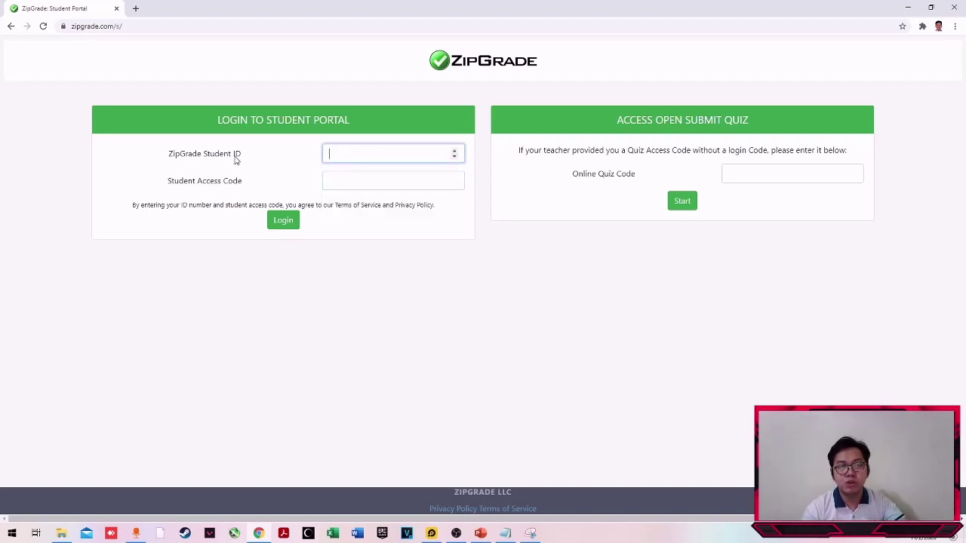
pyautogui.moveTo(166, 183); pyautogui.dragTo(244, 184)
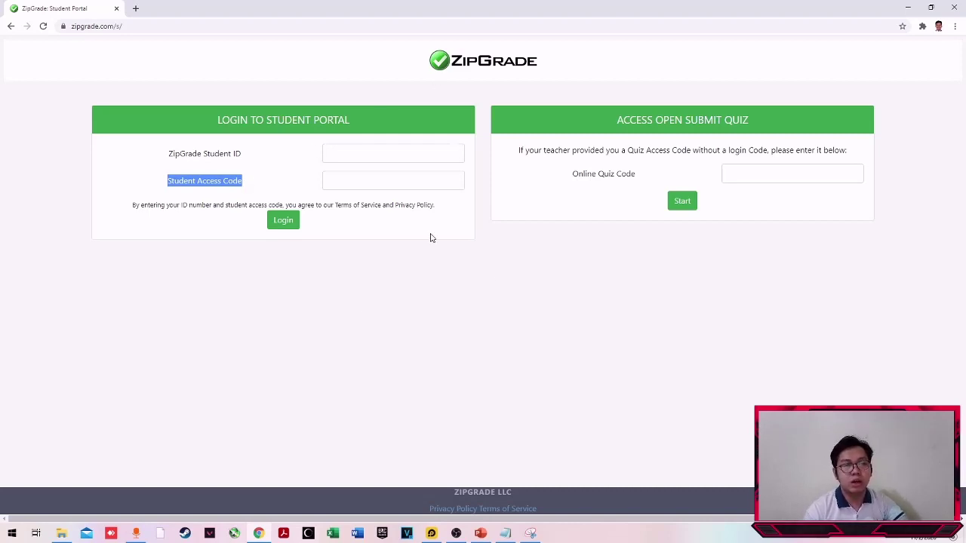
pyautogui.moveTo(240, 157); pyautogui.dragTo(240, 183)
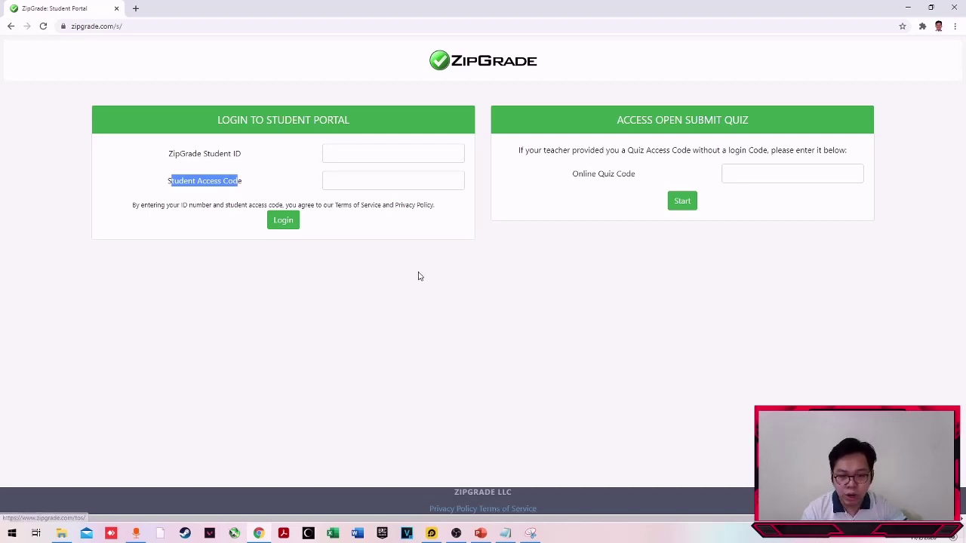
# - Switch to the Notepad note and look at the student ID and student access code stored there
pyautogui.click(504, 534)
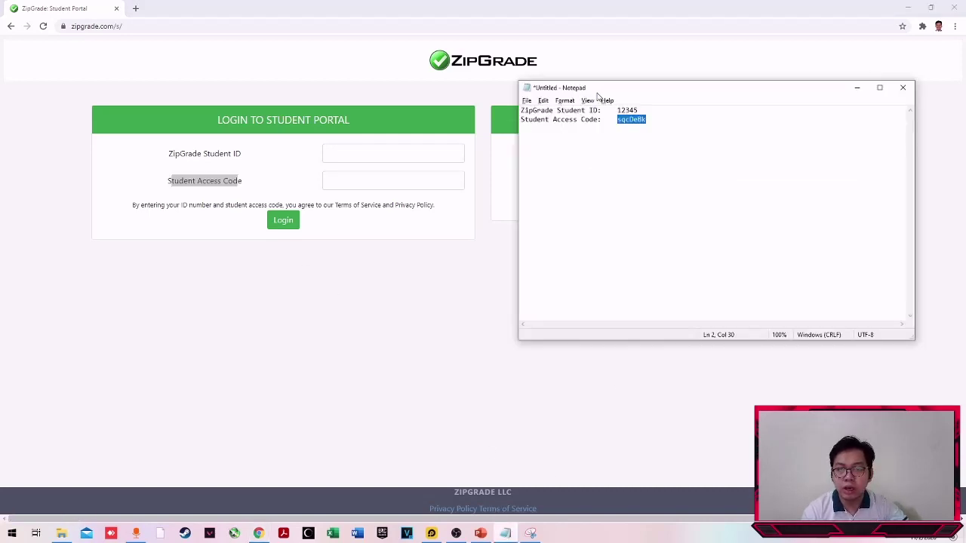
pyautogui.moveTo(600, 94); pyautogui.dragTo(538, 86)
pyautogui.doubleClick(566, 101)
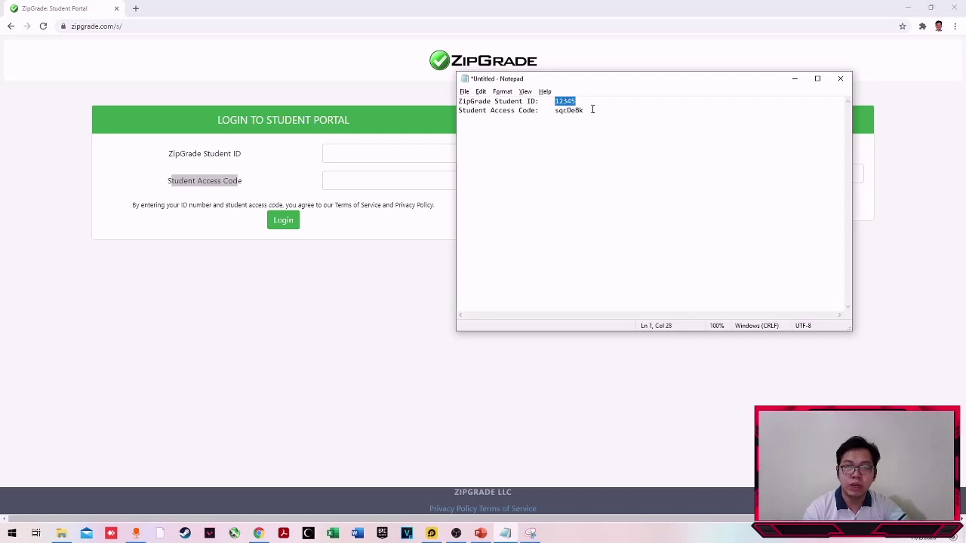
pyautogui.doubleClick(575, 111)
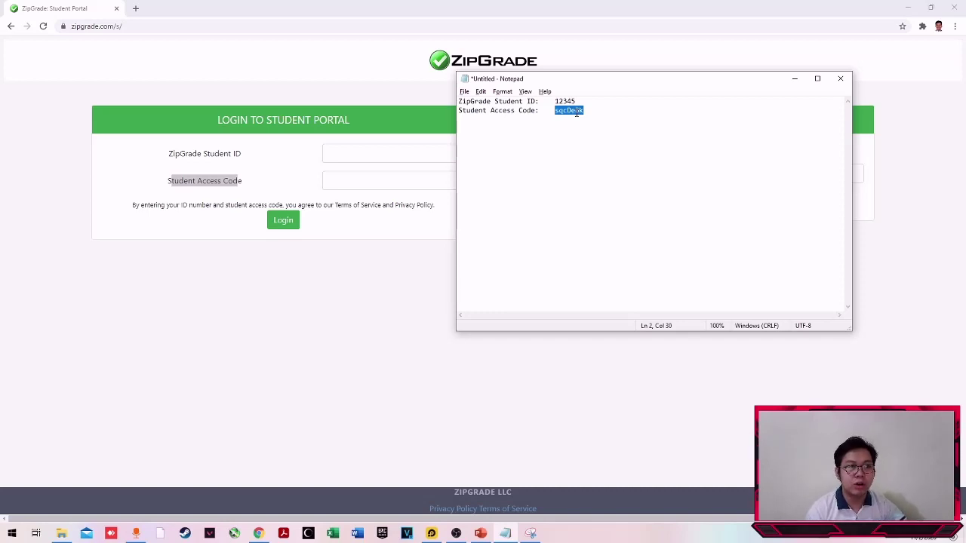
# - Return to the browser and reload the ZipGrade student login page from its web address
pyautogui.click(158, 26)
pyautogui.click(158, 25)
pyautogui.write('//www.')
pyautogui.press('Return')
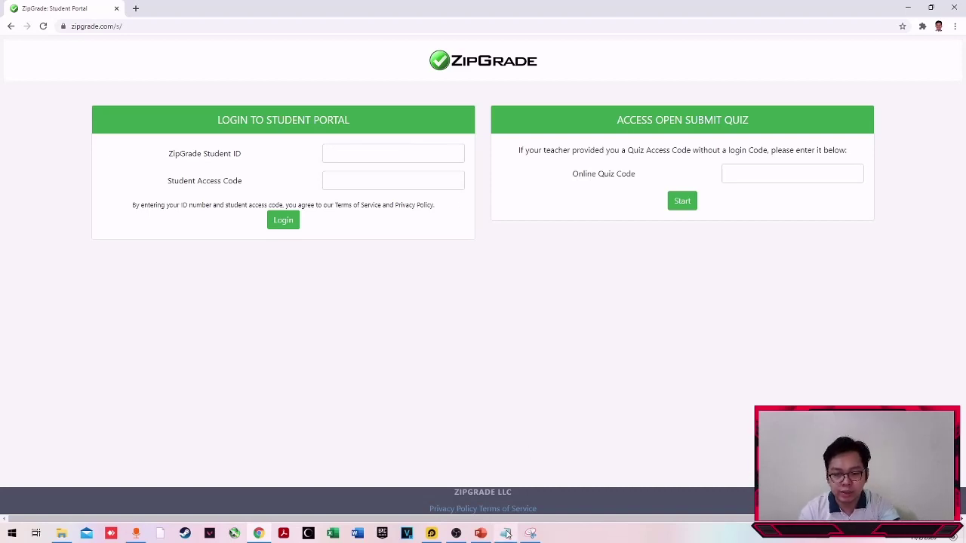
# - Copy the student ID from the Notepad note into the ZipGrade Student ID field
pyautogui.click(505, 533)
pyautogui.click(560, 100)
pyautogui.doubleClick(564, 100)
pyautogui.hotkey('ctrl', 'c')
pyautogui.click(416, 151)
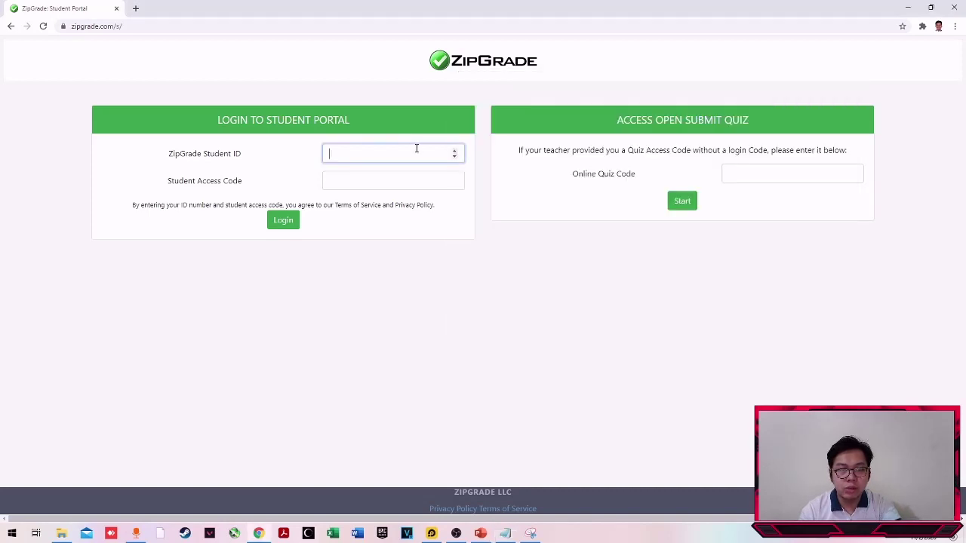
pyautogui.hotkey('ctrl', 'v')
# - Copy the access code from the Notepad note into the Student Access Code field and log in to the student portal
pyautogui.click(505, 533)
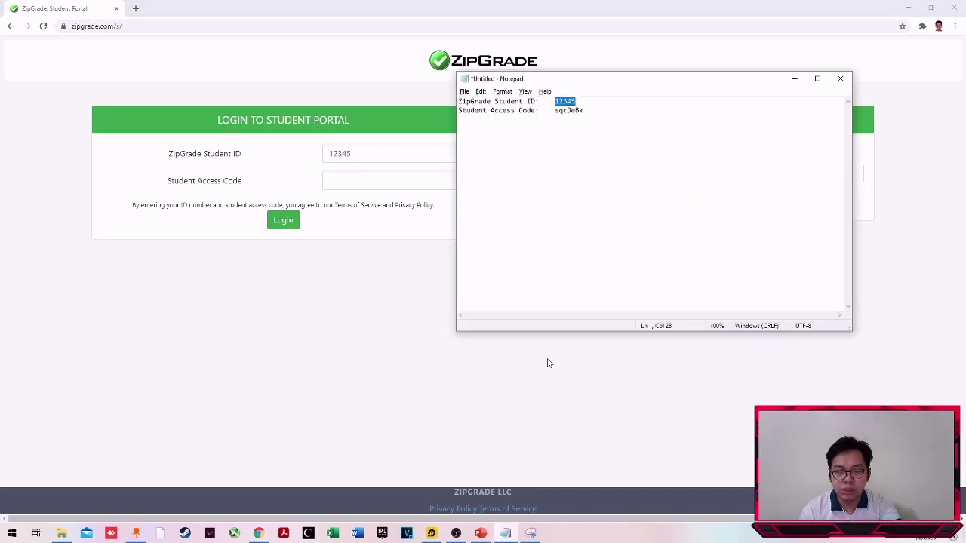
pyautogui.doubleClick(572, 111)
pyautogui.hotkey('ctrl', 'c')
pyautogui.click(402, 180)
pyautogui.hotkey('ctrl', 'v')
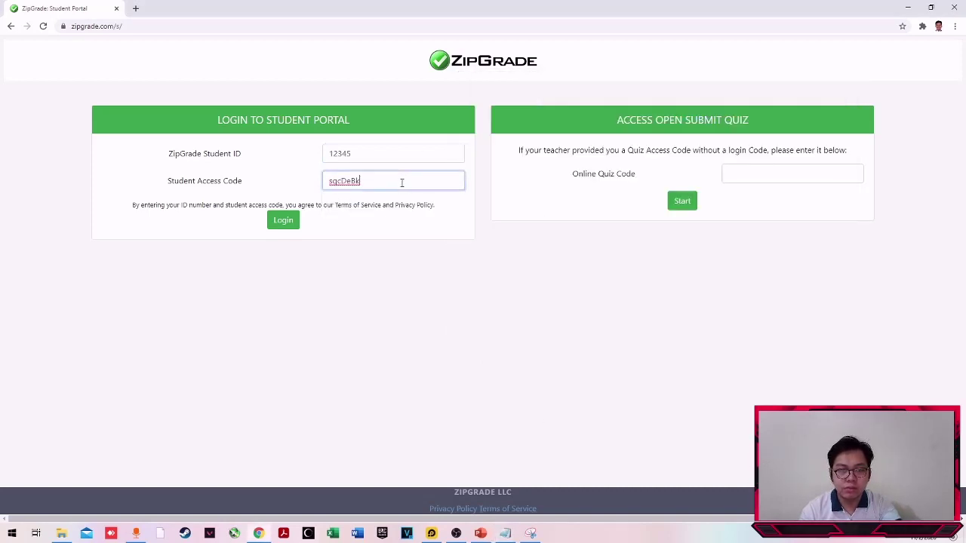
pyautogui.click(294, 227)
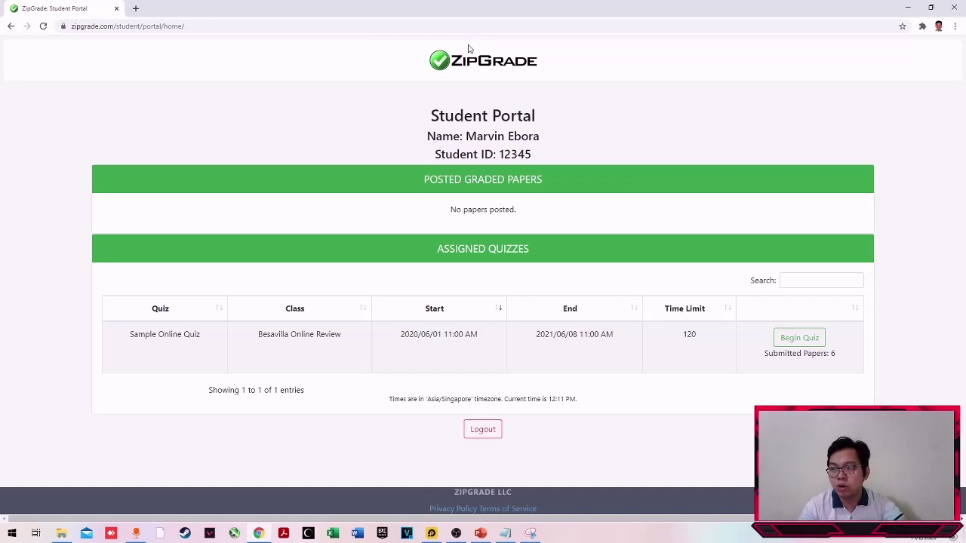
# - Check the student name and student ID shown in the Student Portal header
pyautogui.moveTo(432, 116); pyautogui.dragTo(538, 118)
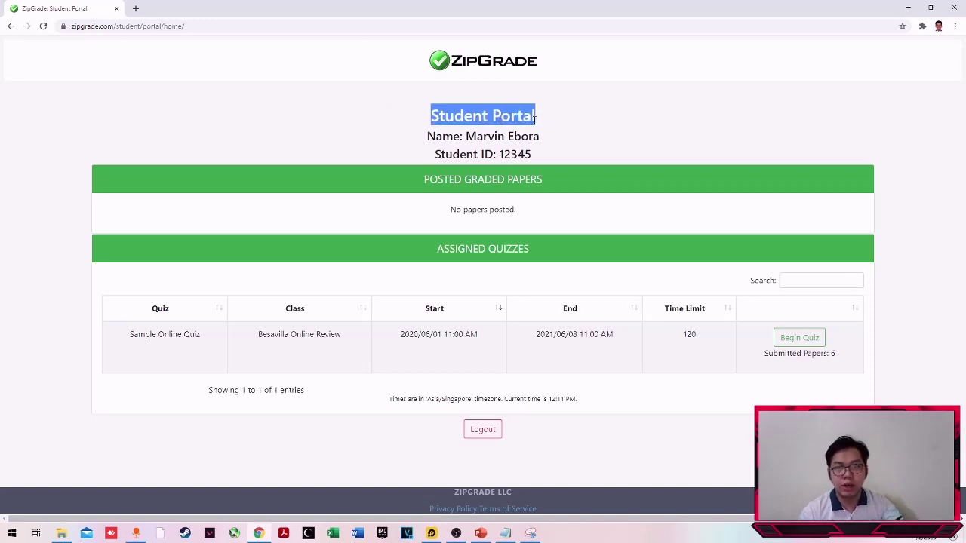
pyautogui.moveTo(466, 137); pyautogui.dragTo(541, 141)
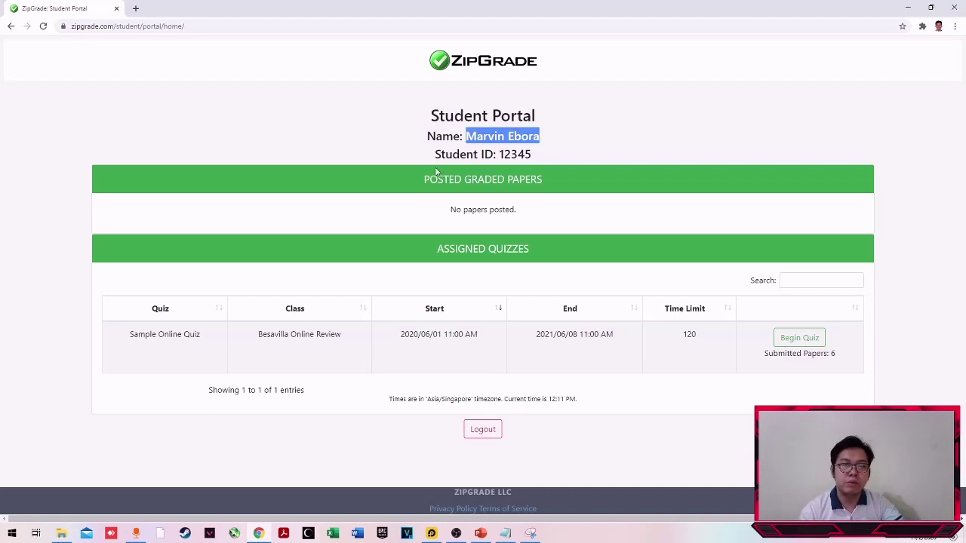
pyautogui.doubleClick(512, 154)
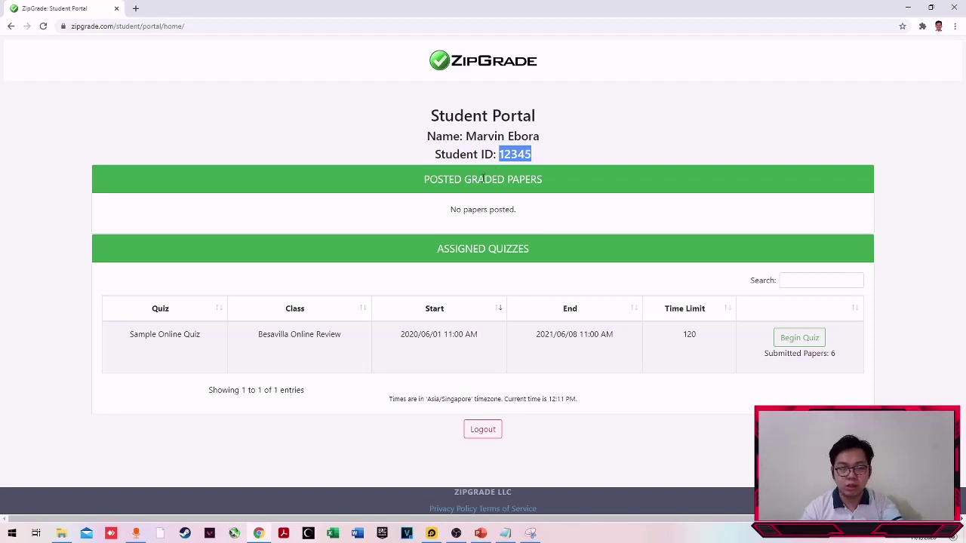
# - Review the login student ID and access code in the Notepad note against the portal page, and return to the browser
pyautogui.click(504, 533)
pyautogui.click(569, 113)
pyautogui.moveTo(556, 113); pyautogui.dragTo(582, 115)
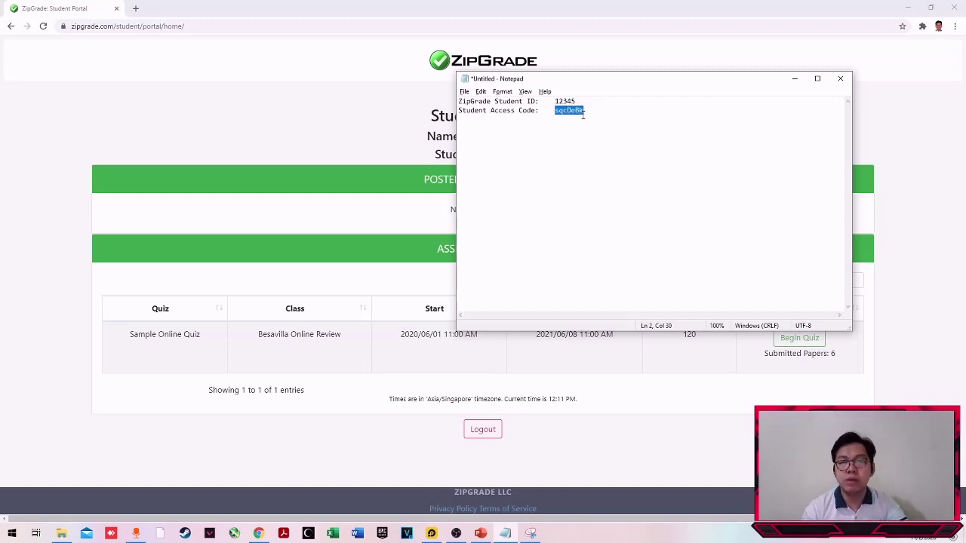
pyautogui.doubleClick(565, 103)
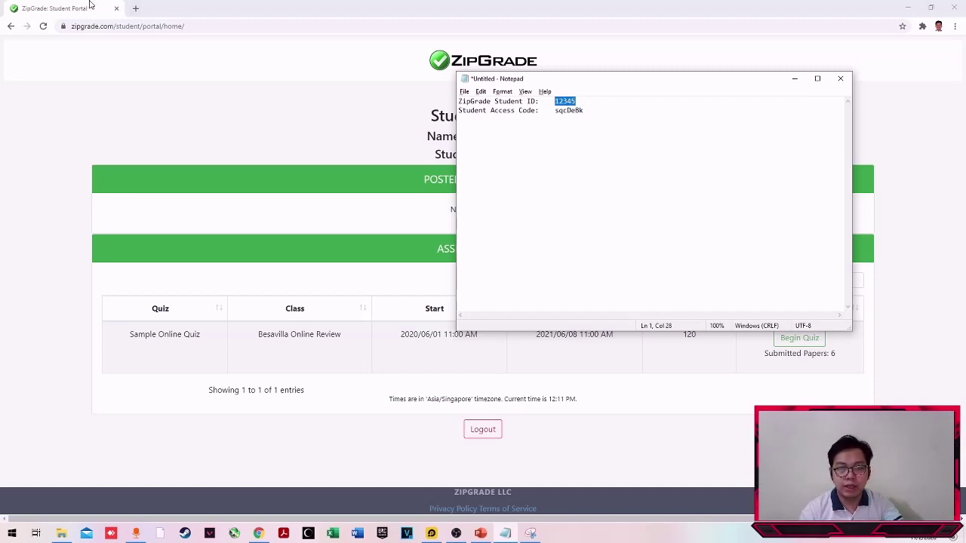
pyautogui.click(89, 5)
pyautogui.hotkey('alt', 'Tab')
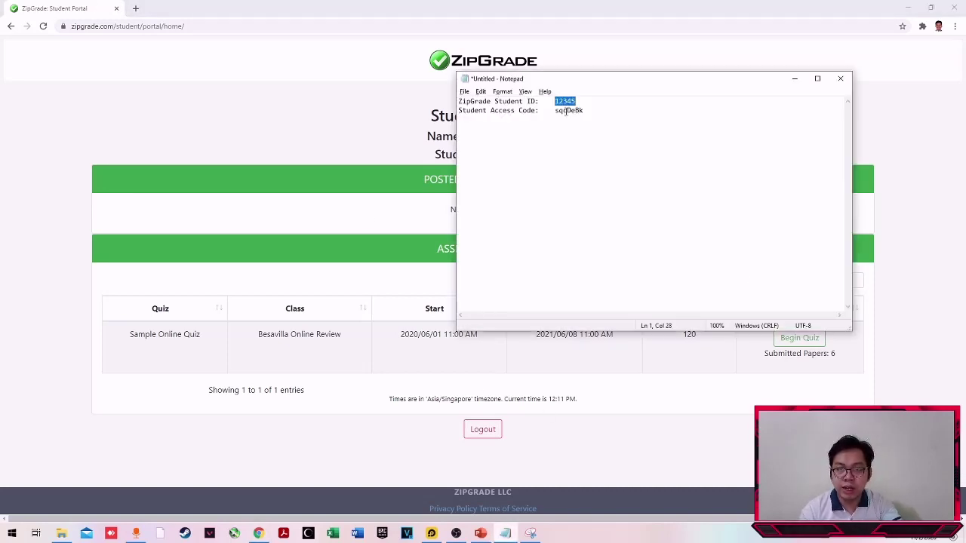
pyautogui.doubleClick(566, 111)
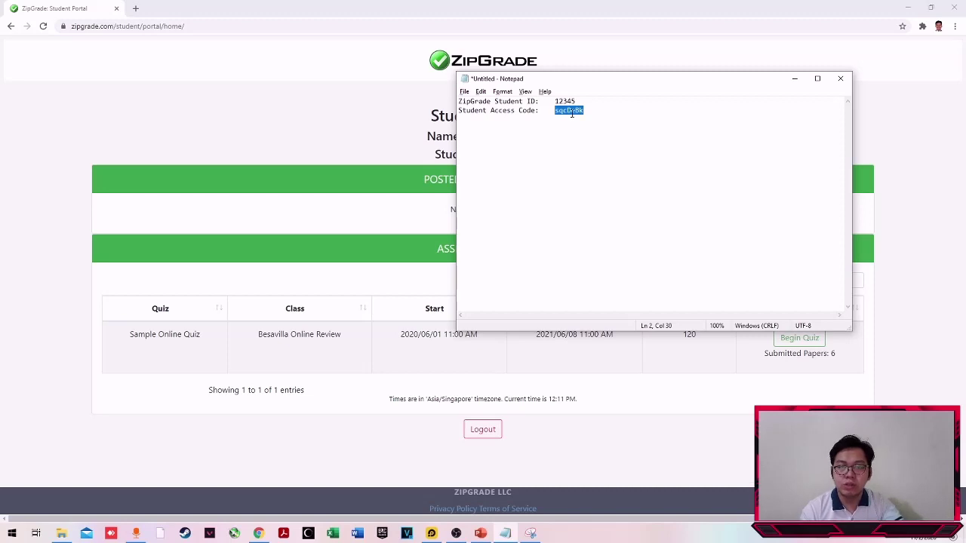
pyautogui.click(71, 5)
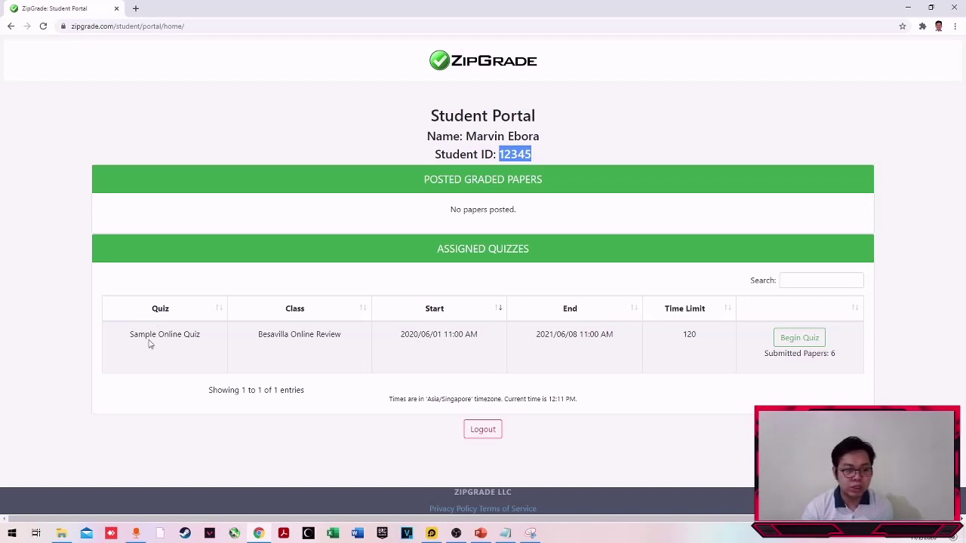
# - Examine the assigned Sample Online Quiz's name, class, start and end dates, and time limit
pyautogui.moveTo(131, 334); pyautogui.dragTo(190, 335)
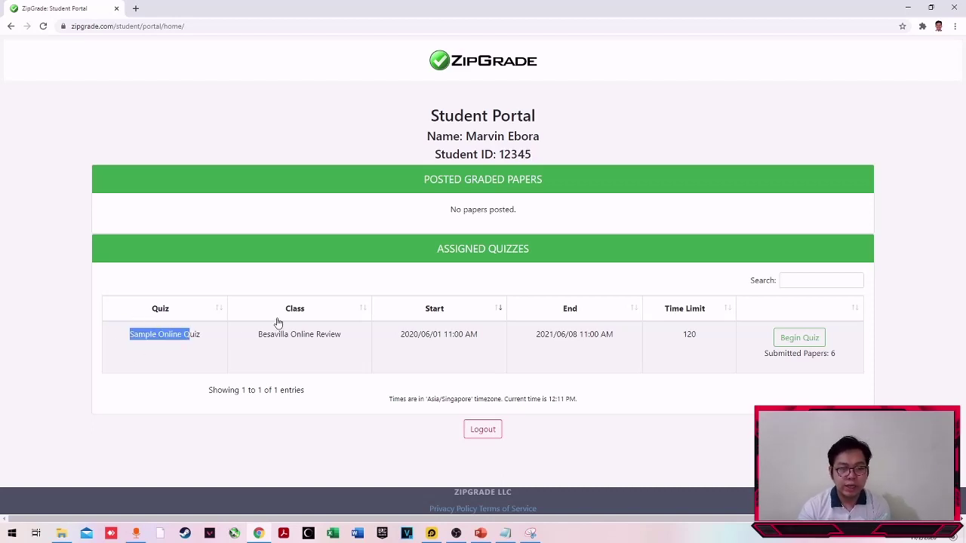
pyautogui.moveTo(260, 338); pyautogui.dragTo(341, 344)
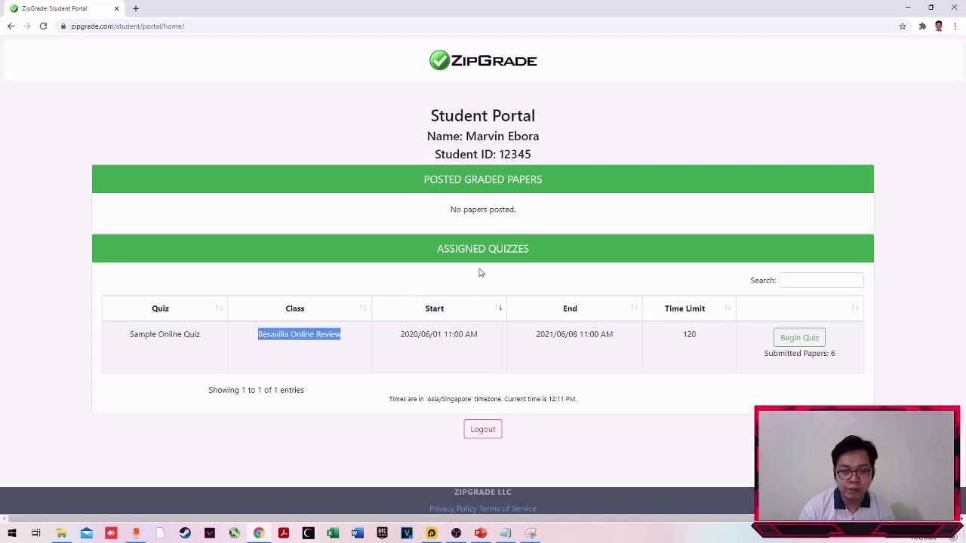
pyautogui.moveTo(401, 335); pyautogui.dragTo(466, 335)
pyautogui.moveTo(535, 334); pyautogui.dragTo(615, 338)
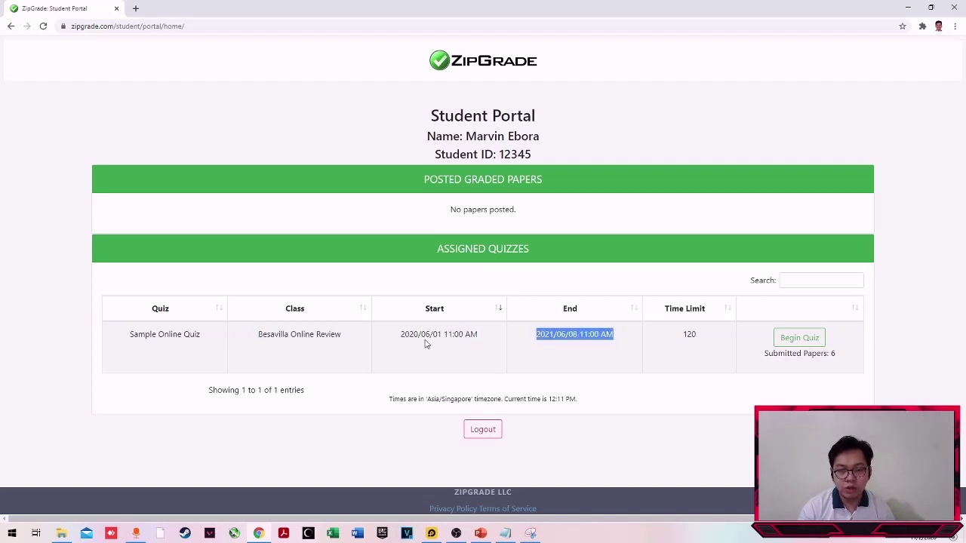
pyautogui.click(401, 339)
pyautogui.moveTo(400, 338); pyautogui.dragTo(421, 334)
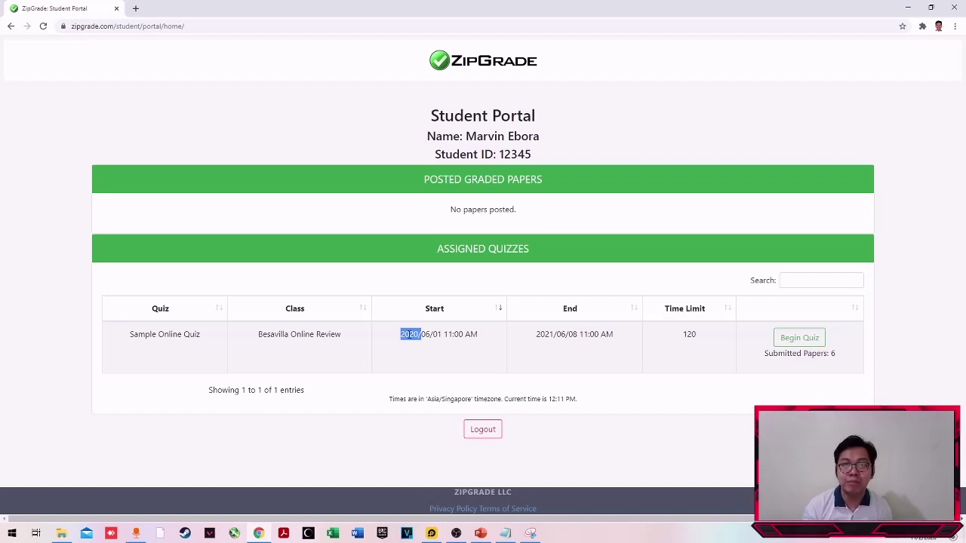
pyautogui.moveTo(402, 335); pyautogui.dragTo(606, 341)
pyautogui.click(551, 335)
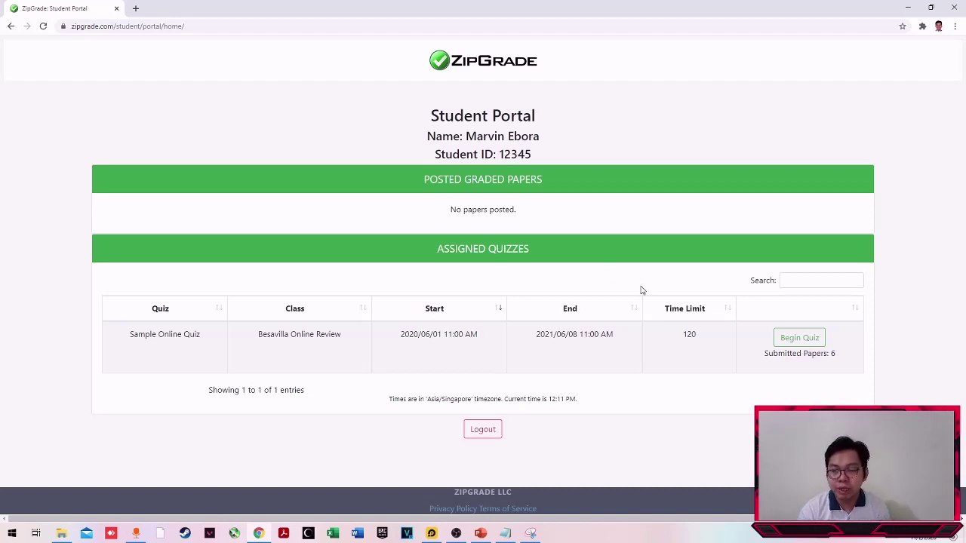
pyautogui.doubleClick(689, 333)
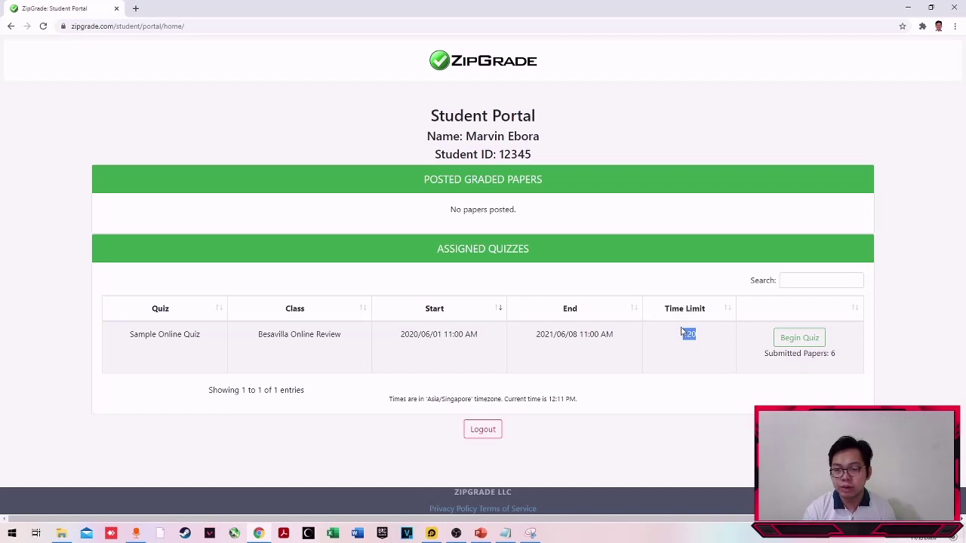
# - Open the instructions page of the assigned Sample Online Quiz
pyautogui.click(790, 343)
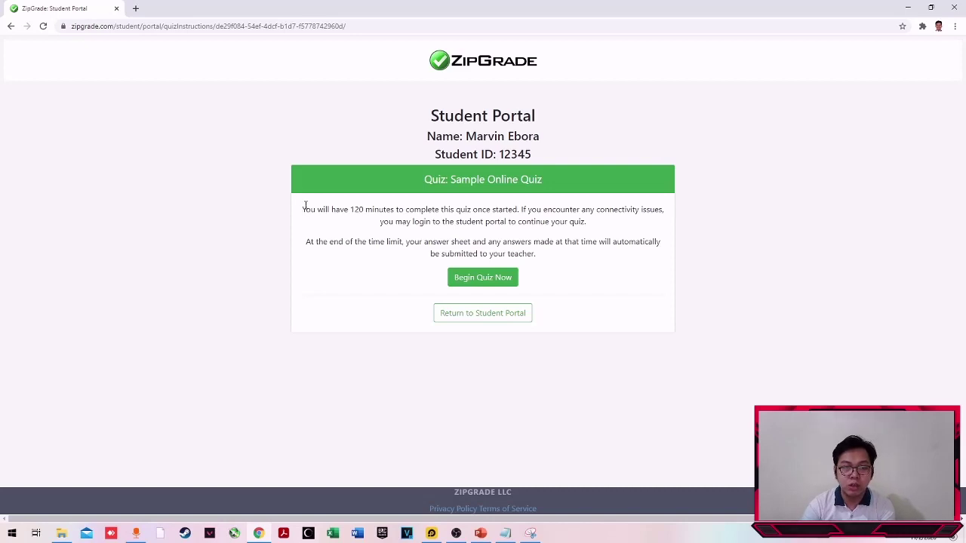
# - Read the instructions on the quiz's time limit and automatic submission, and begin the Sample Online Quiz
pyautogui.moveTo(304, 209); pyautogui.dragTo(541, 257)
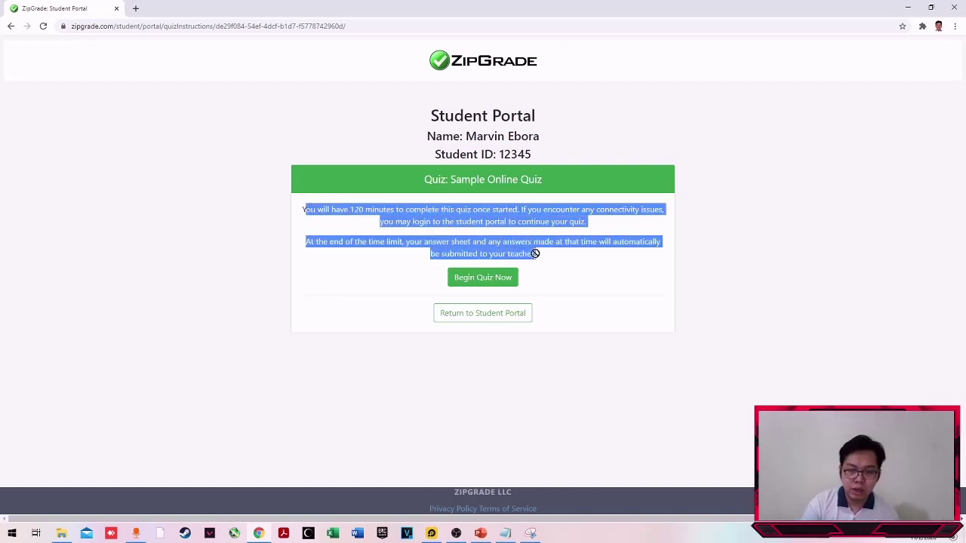
pyautogui.click(521, 253)
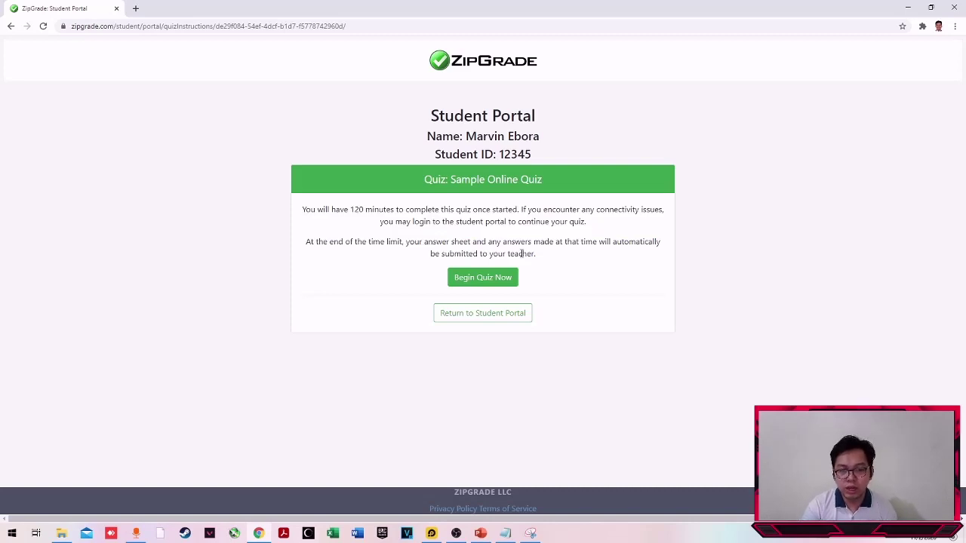
pyautogui.moveTo(537, 259); pyautogui.dragTo(303, 209)
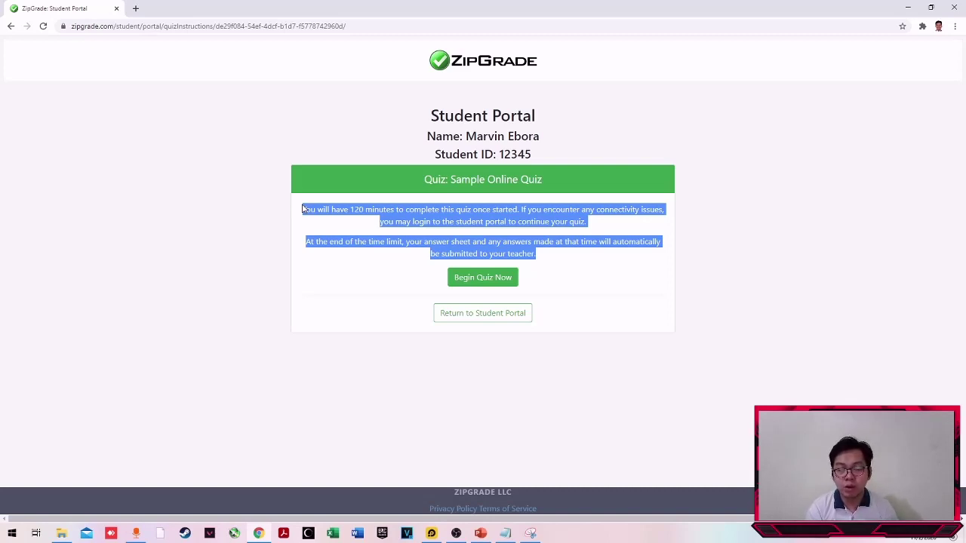
pyautogui.click(381, 285)
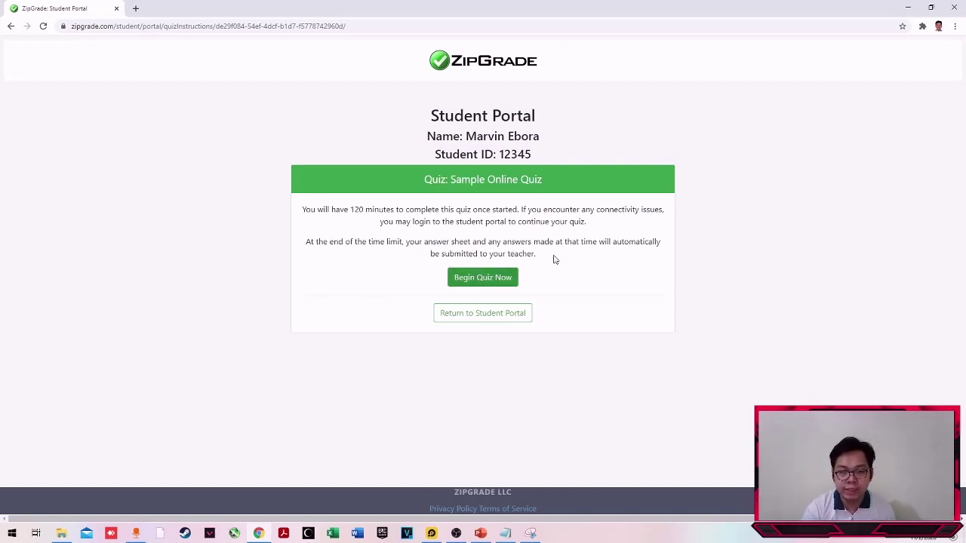
pyautogui.click(491, 282)
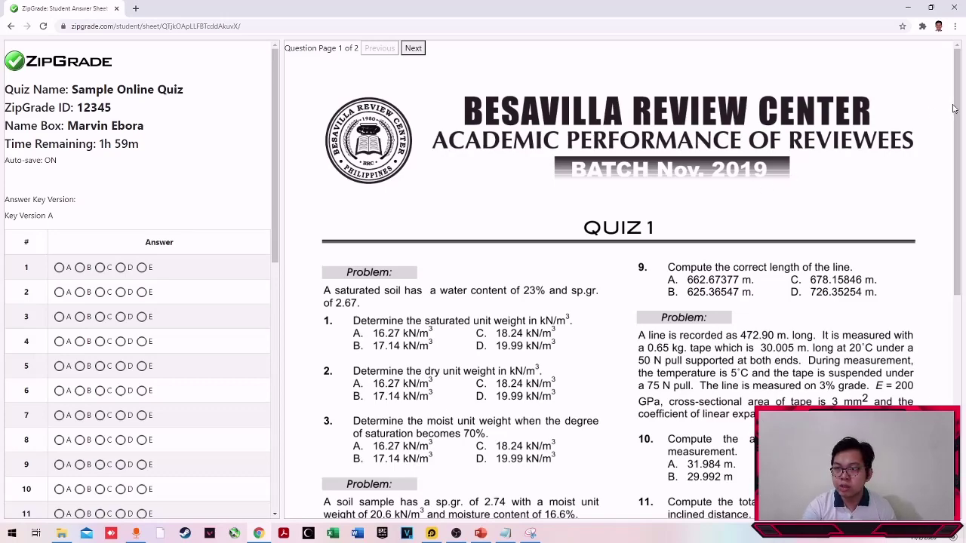
# - Look through the questions on both pages of the quiz, from page 1 to page 2
pyautogui.moveTo(954, 110)
pyautogui.mouseDown()
pyautogui.moveTo(954, 320)
pyautogui.moveTo(949, 240)
pyautogui.moveTo(962, 102)
pyautogui.mouseUp()
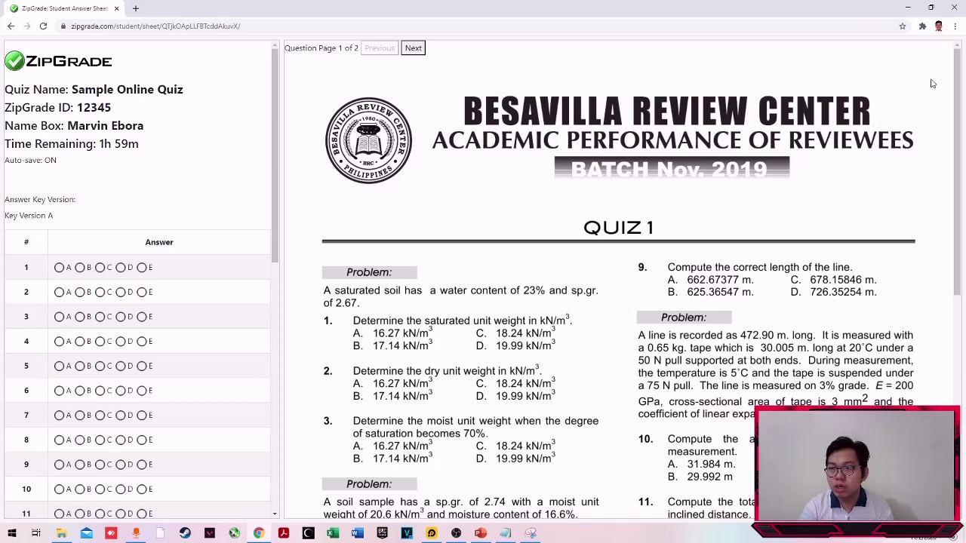
pyautogui.moveTo(955, 79); pyautogui.dragTo(936, 362)
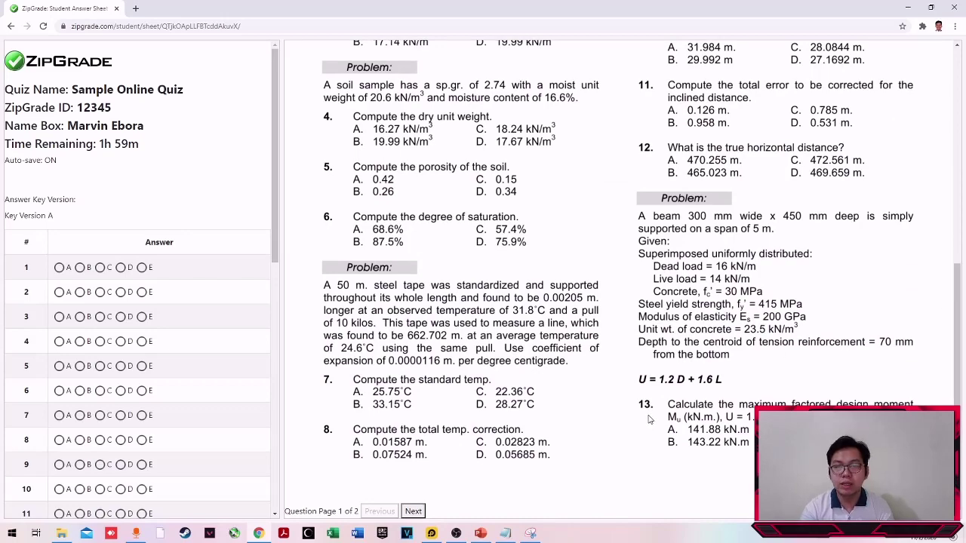
pyautogui.scroll(6, 558, 249)
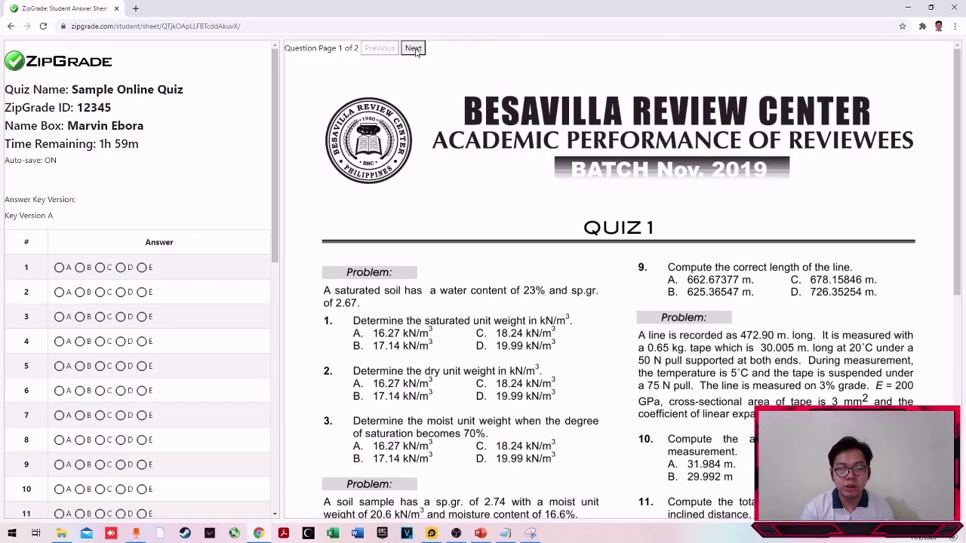
pyautogui.moveTo(951, 83); pyautogui.dragTo(952, 297)
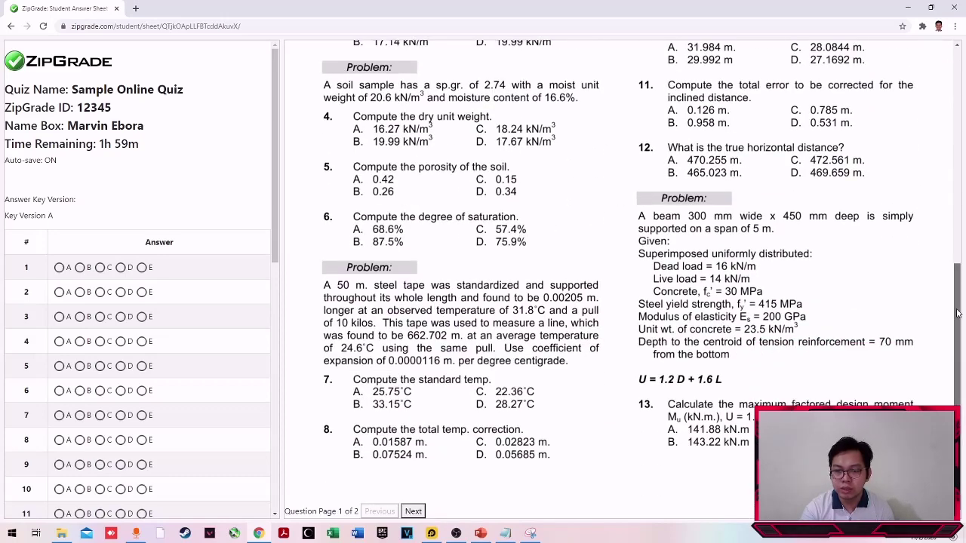
pyautogui.click(413, 511)
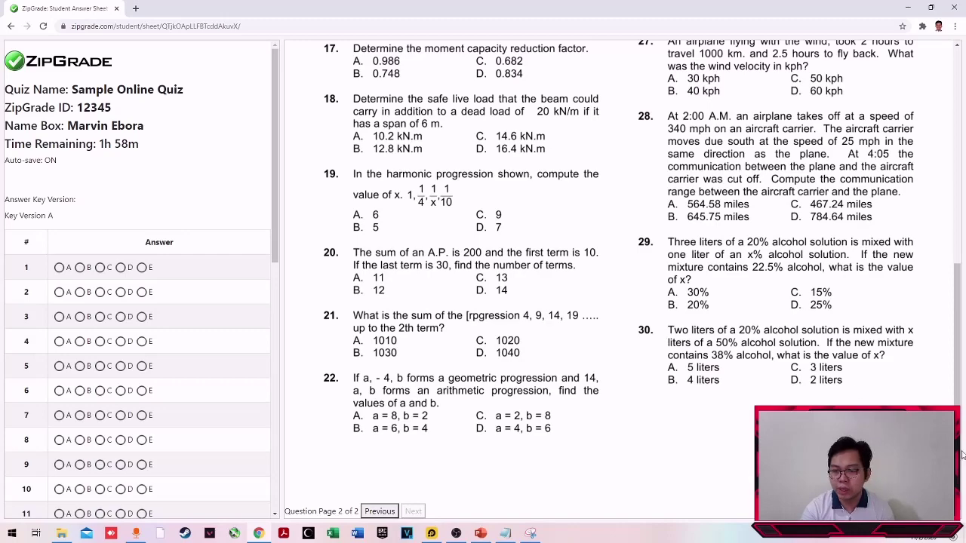
pyautogui.scroll(6, 943, 207)
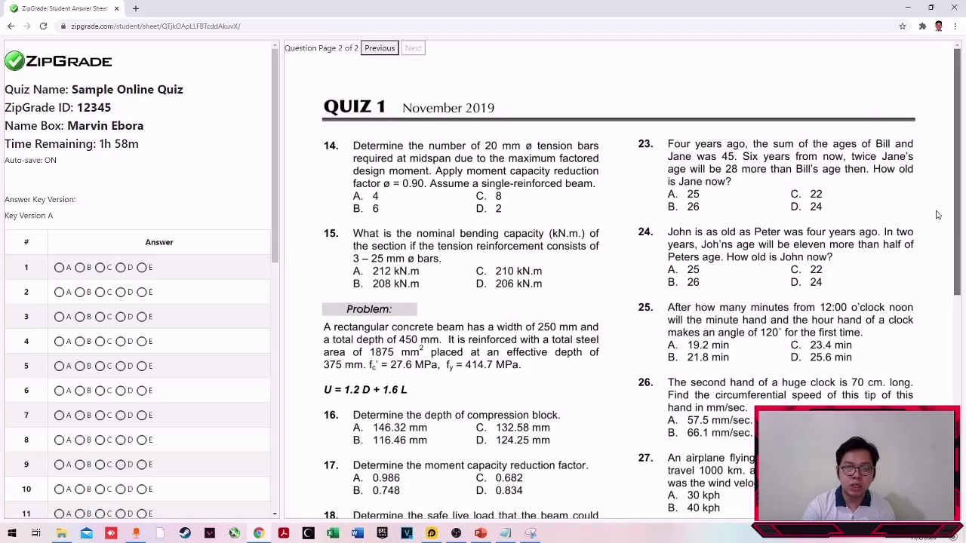
pyautogui.scroll(-5, 928, 254)
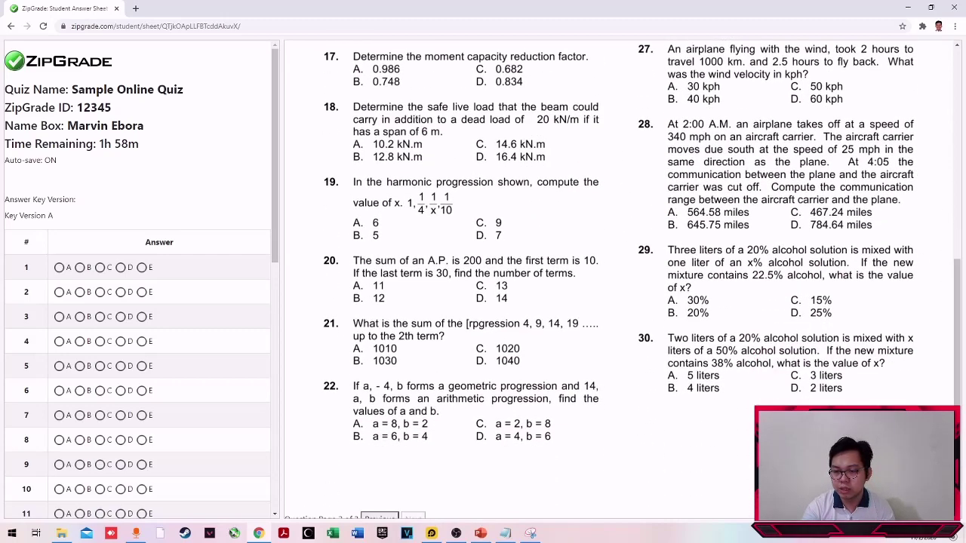
pyautogui.scroll(5, 916, 227)
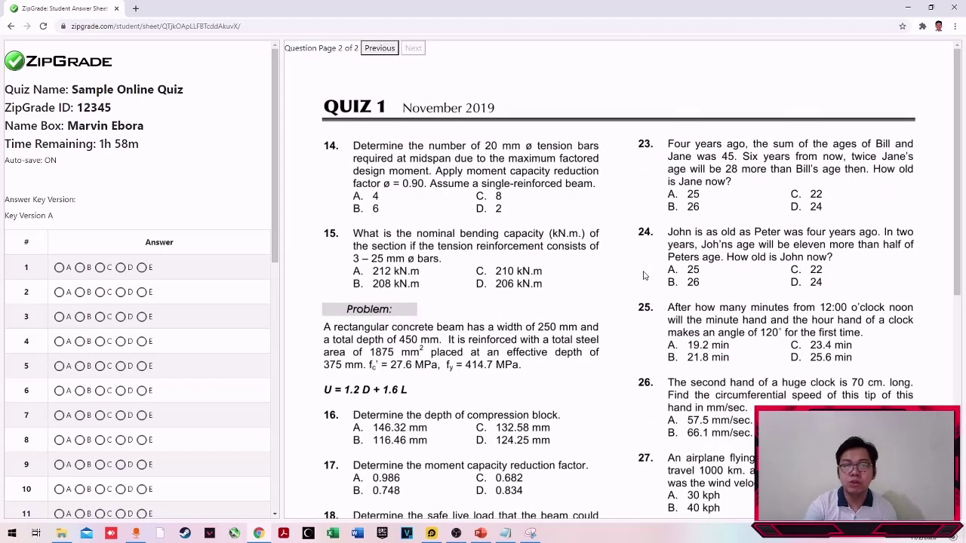
pyautogui.moveTo(960, 173); pyautogui.dragTo(955, 139)
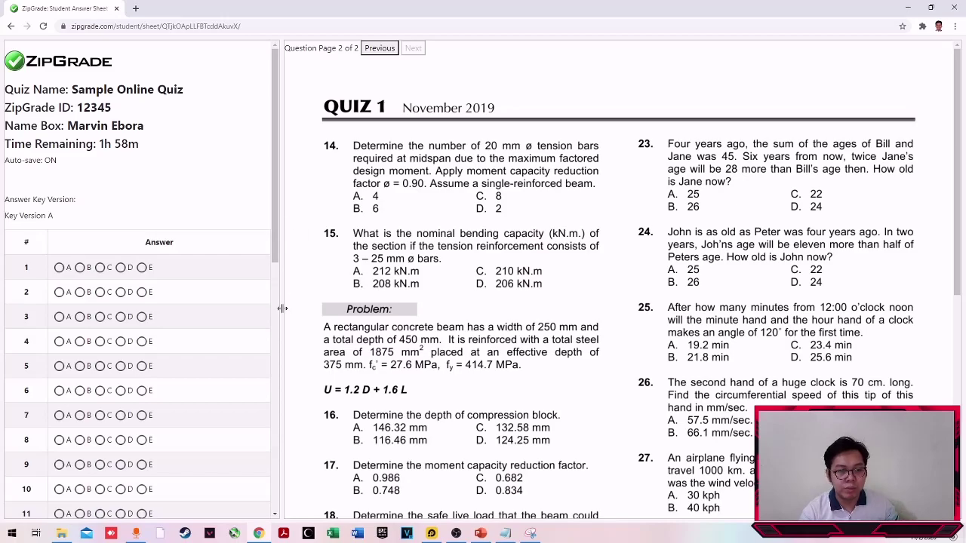
# - Narrow the answer sheet pane to enlarge the questions, and check the quiz name, ZipGrade ID, student name and remaining time
pyautogui.moveTo(279, 309); pyautogui.dragTo(210, 295)
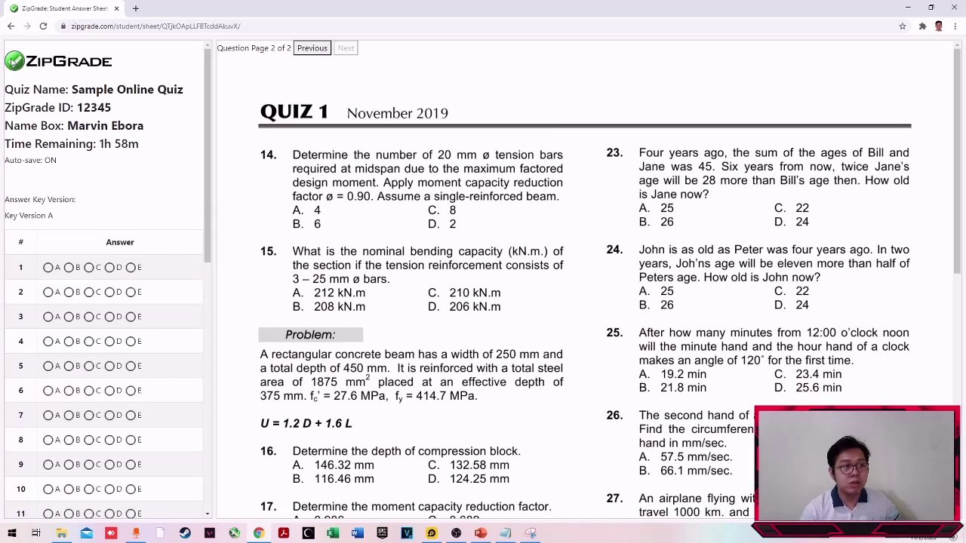
pyautogui.moveTo(72, 91); pyautogui.dragTo(180, 89)
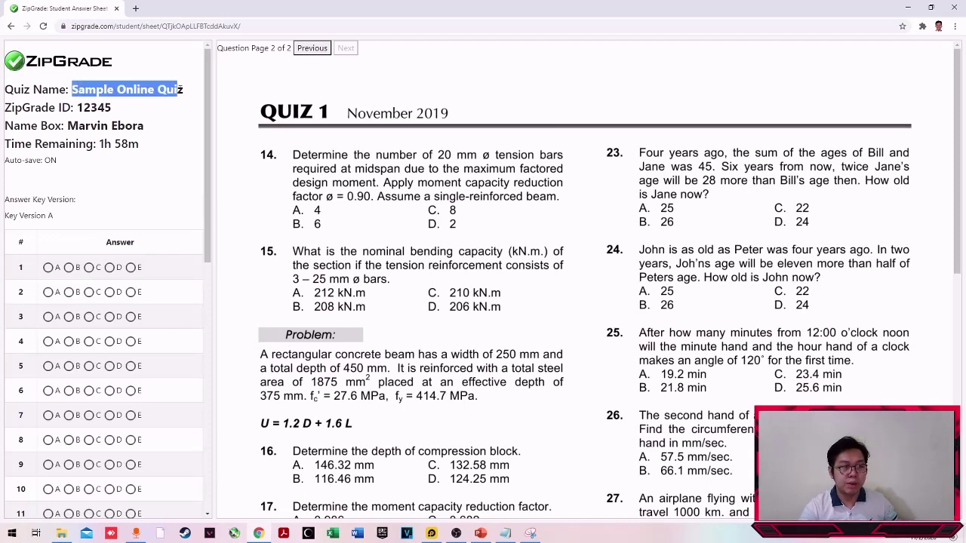
pyautogui.doubleClick(80, 108)
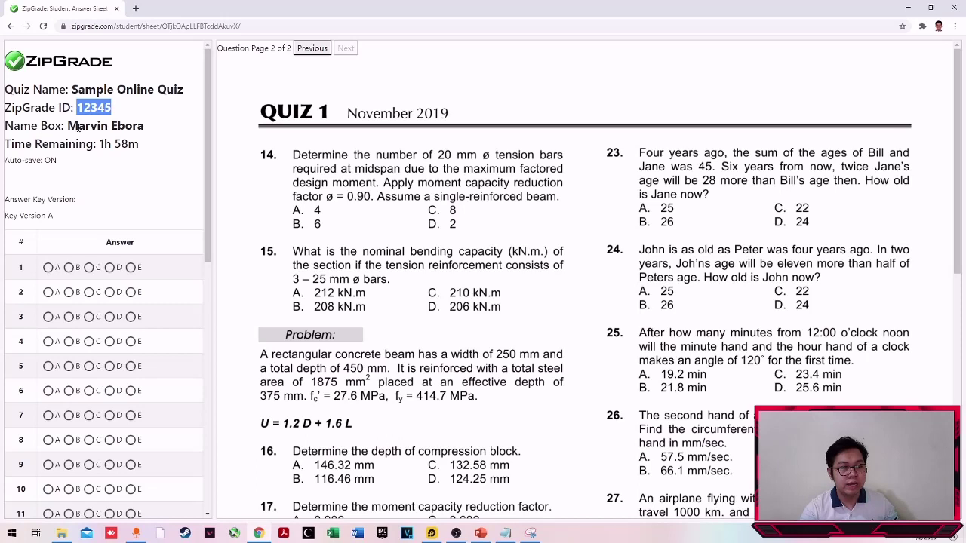
pyautogui.doubleClick(78, 127)
pyautogui.moveTo(99, 143); pyautogui.dragTo(139, 143)
pyautogui.click(142, 153)
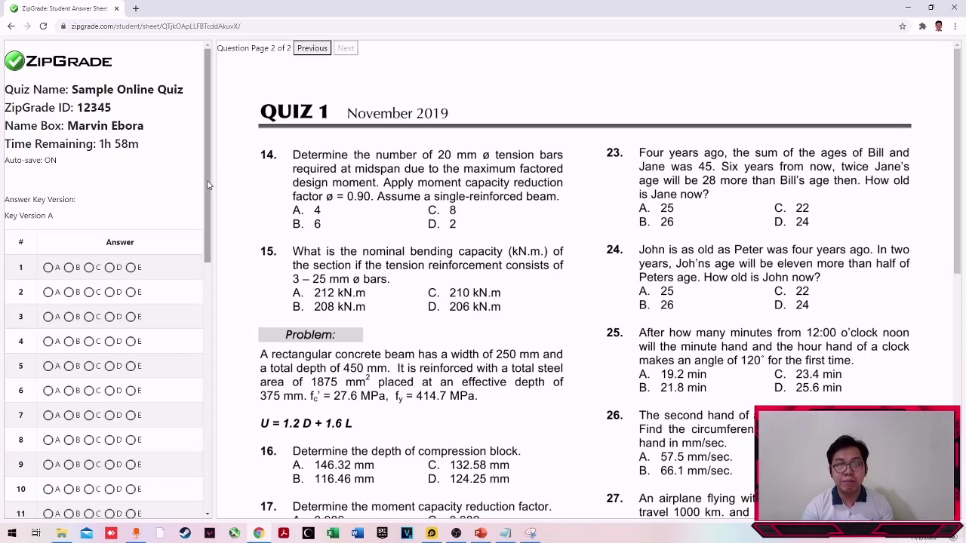
# - Mark answer A for question 1, B for questions 2 and 3, and C for question 4
pyautogui.click(49, 268)
pyautogui.click(71, 293)
pyautogui.click(69, 317)
pyautogui.click(90, 342)
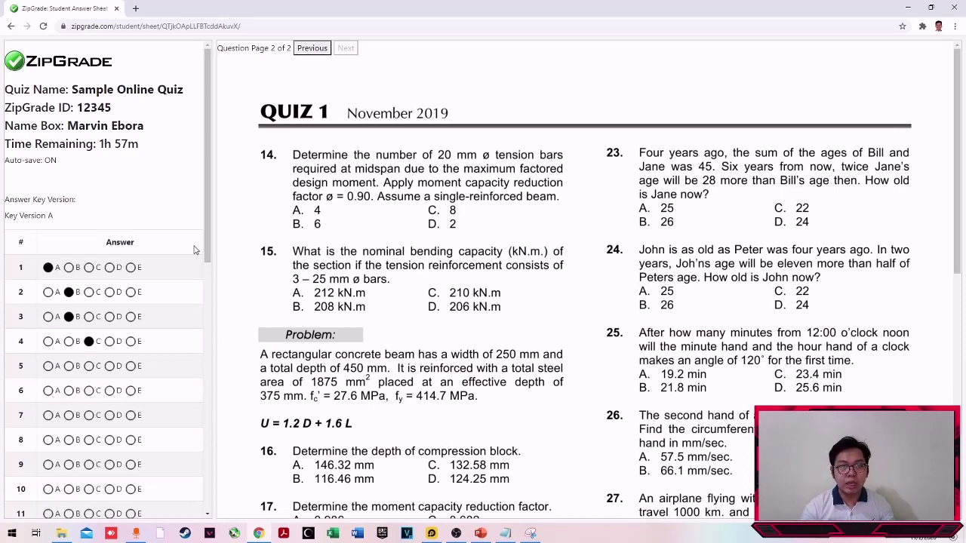
# - Return to question page 1 and look through its problems
pyautogui.moveTo(956, 130); pyautogui.dragTo(705, 371)
pyautogui.click(329, 512)
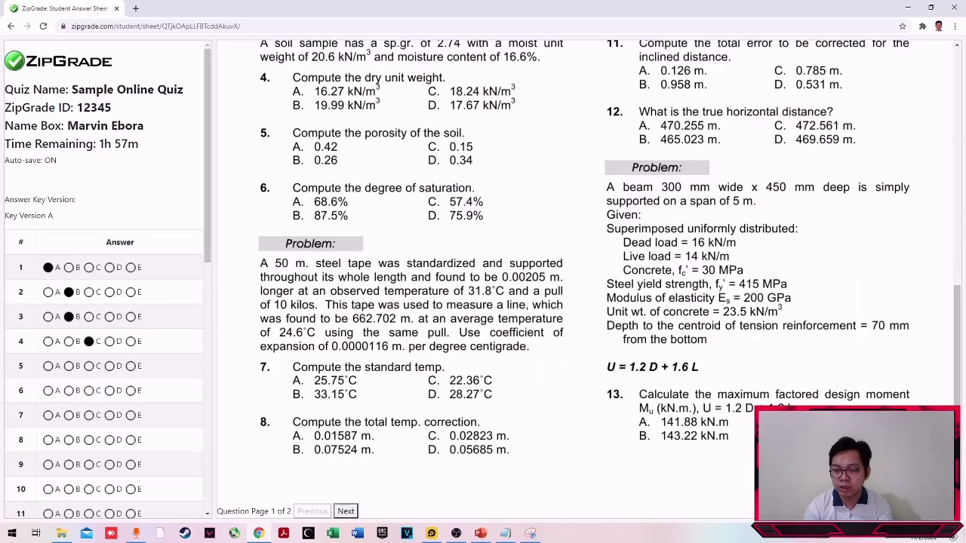
pyautogui.scroll(10, 934, 252)
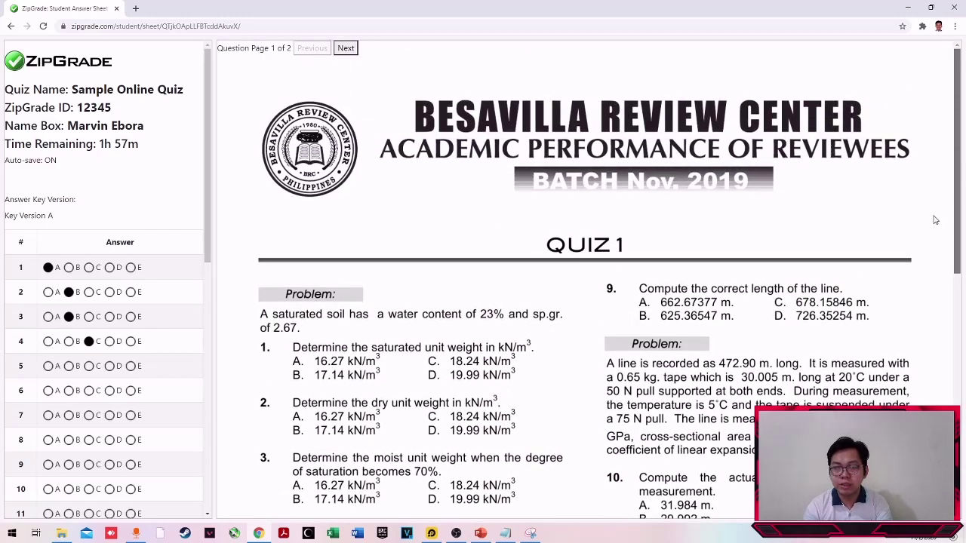
pyautogui.moveTo(955, 261); pyautogui.dragTo(962, 504)
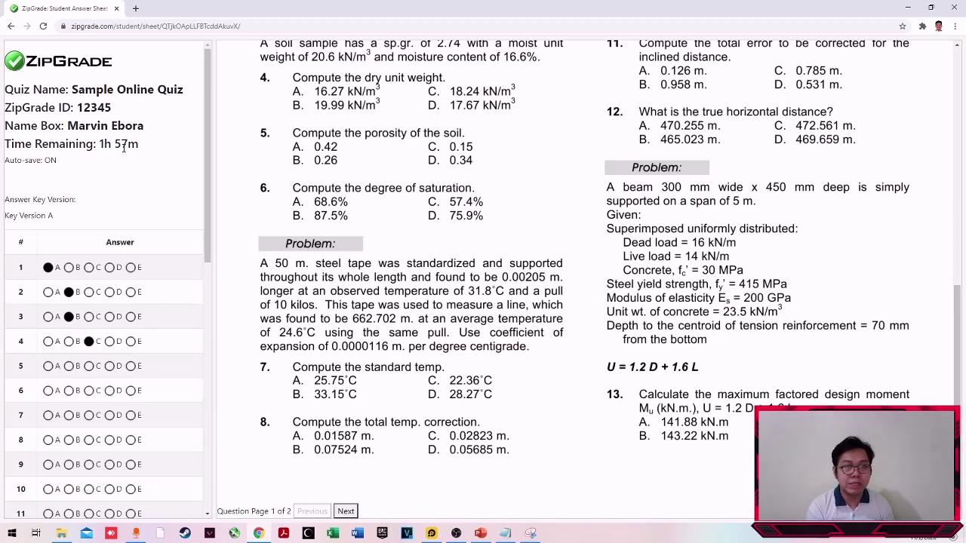
# - Mark answer C for questions 5 and 6, D for 7, E for 8 to 10, D for 11 to 13, and E for 14
pyautogui.moveTo(208, 99); pyautogui.dragTo(211, 129)
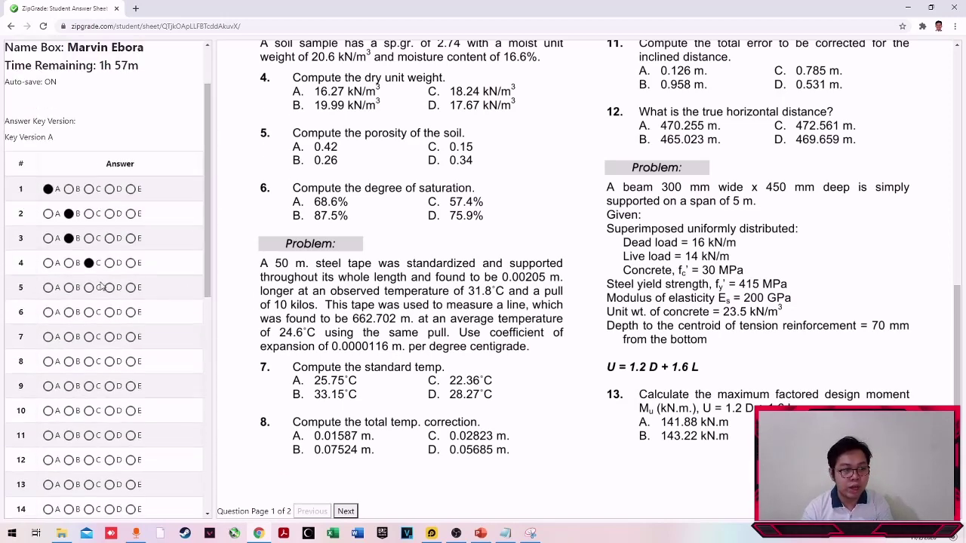
pyautogui.click(89, 311)
pyautogui.moveTo(208, 189); pyautogui.dragTo(209, 240)
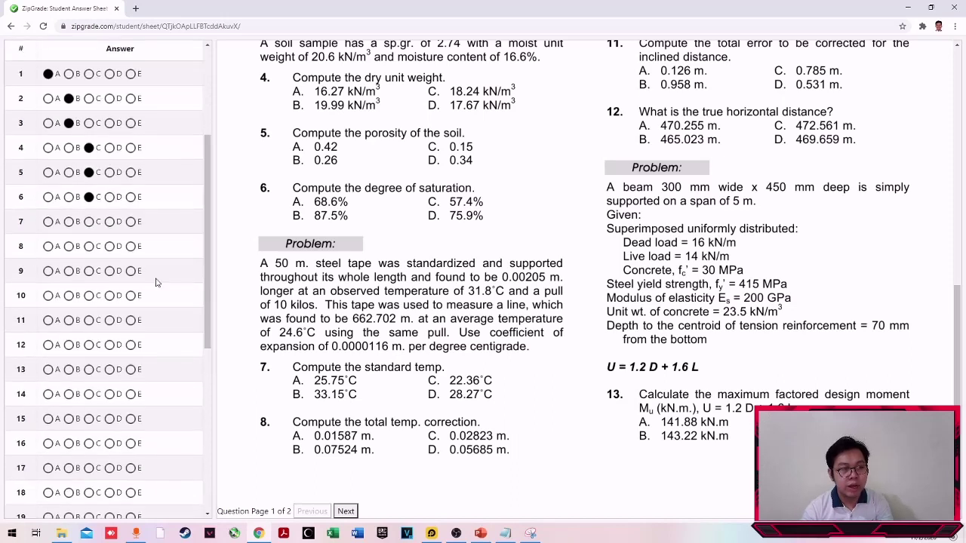
pyautogui.click(110, 221)
pyautogui.click(130, 246)
pyautogui.click(131, 271)
pyautogui.click(131, 296)
pyautogui.click(110, 321)
pyautogui.click(109, 345)
pyautogui.click(110, 370)
pyautogui.click(130, 393)
# - Mark answer E for questions 15 and 16, D for 17 and 18, and E for 19 and 20
pyautogui.moveTo(202, 280); pyautogui.dragTo(210, 364)
pyautogui.click(131, 243)
pyautogui.click(131, 267)
pyautogui.click(109, 292)
pyautogui.click(109, 317)
pyautogui.click(130, 342)
pyautogui.click(130, 367)
# - Mark answer E for questions 21 to 25, D for 26 to 28, C for 29, and B for 30
pyautogui.moveTo(209, 325); pyautogui.dragTo(209, 398)
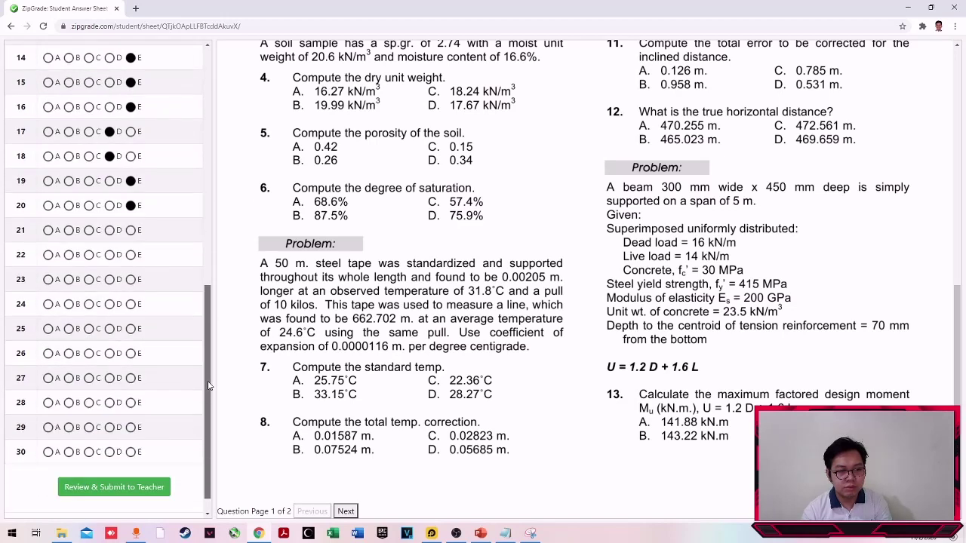
pyautogui.click(130, 231)
pyautogui.click(130, 255)
pyautogui.click(130, 280)
pyautogui.click(130, 304)
pyautogui.click(130, 328)
pyautogui.click(110, 353)
pyautogui.click(109, 378)
pyautogui.click(109, 402)
pyautogui.click(89, 427)
pyautogui.click(69, 452)
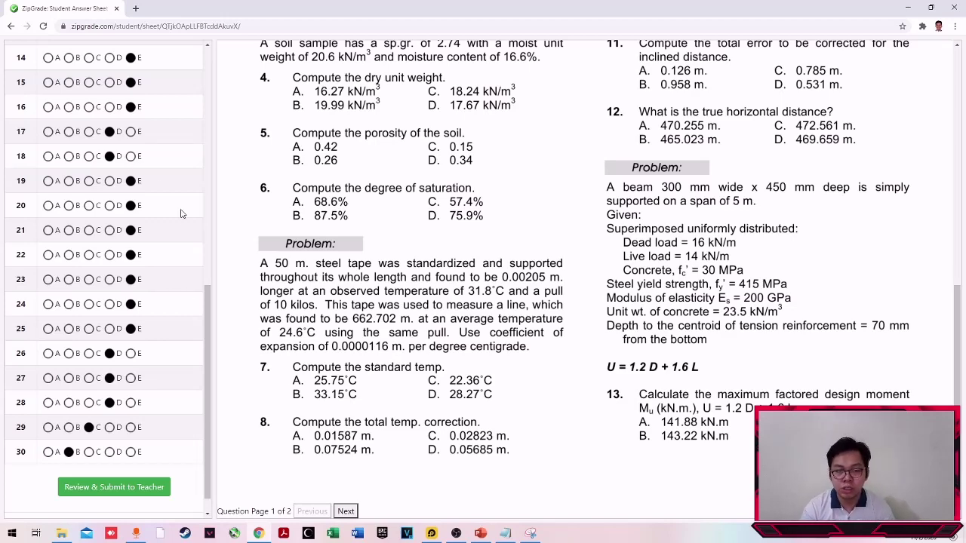
# - Open the review page for the completed answer sheet
pyautogui.moveTo(213, 428); pyautogui.dragTo(123, 470)
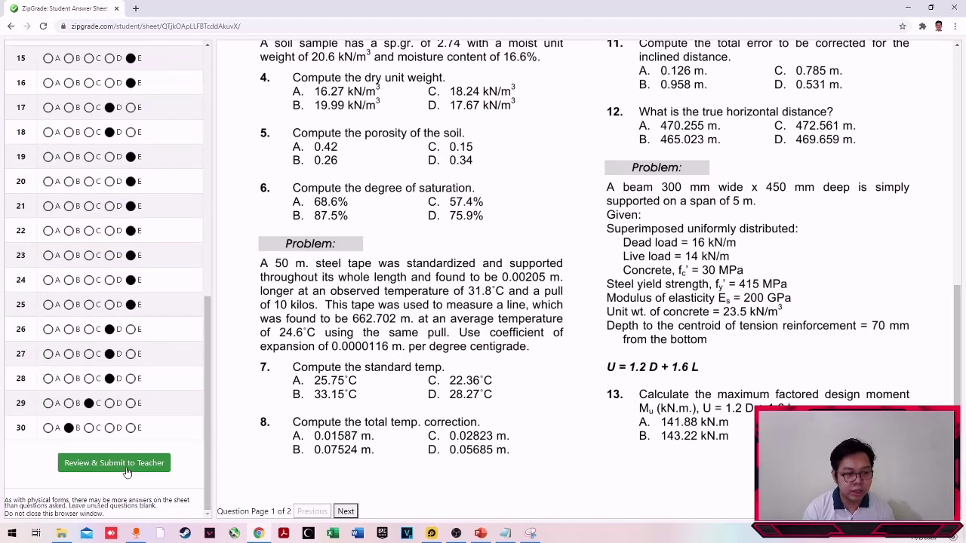
pyautogui.click(113, 465)
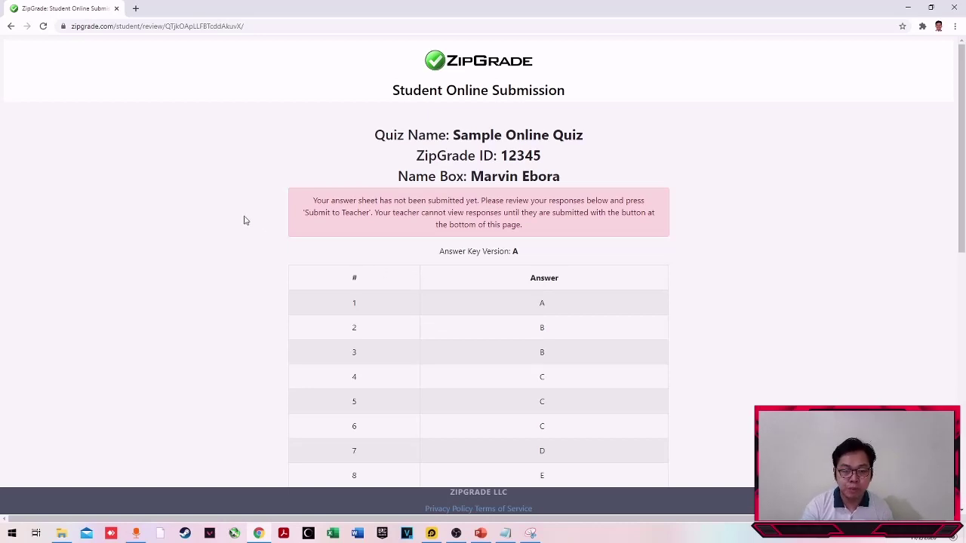
# - Review the recorded responses for all 30 questions and submit the answer sheet to the teacher
pyautogui.scroll(-2, 241, 227)
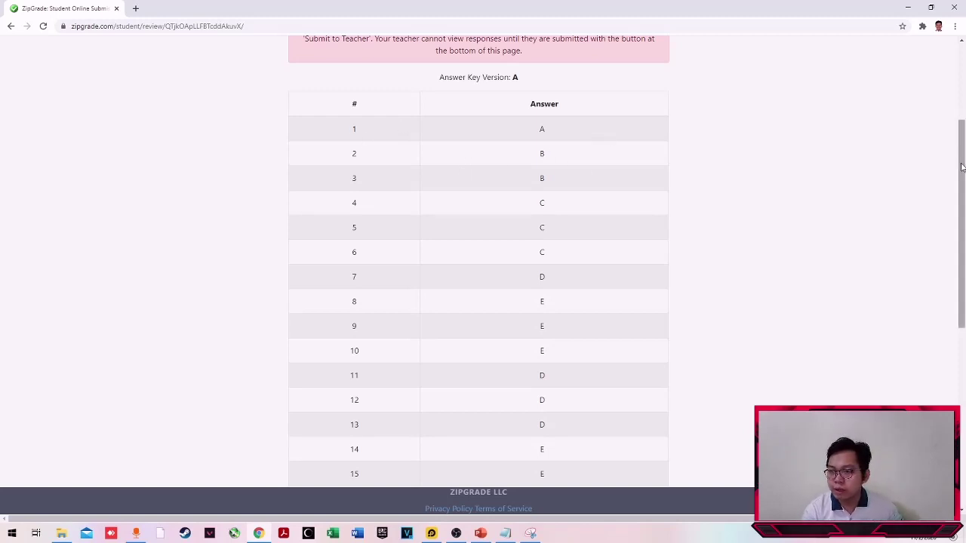
pyautogui.moveTo(961, 164)
pyautogui.mouseDown()
pyautogui.moveTo(961, 176)
pyautogui.moveTo(961, 139)
pyautogui.moveTo(962, 345)
pyautogui.moveTo(962, 89)
pyautogui.moveTo(962, 170)
pyautogui.mouseUp()
pyautogui.moveTo(961, 218); pyautogui.dragTo(960, 396)
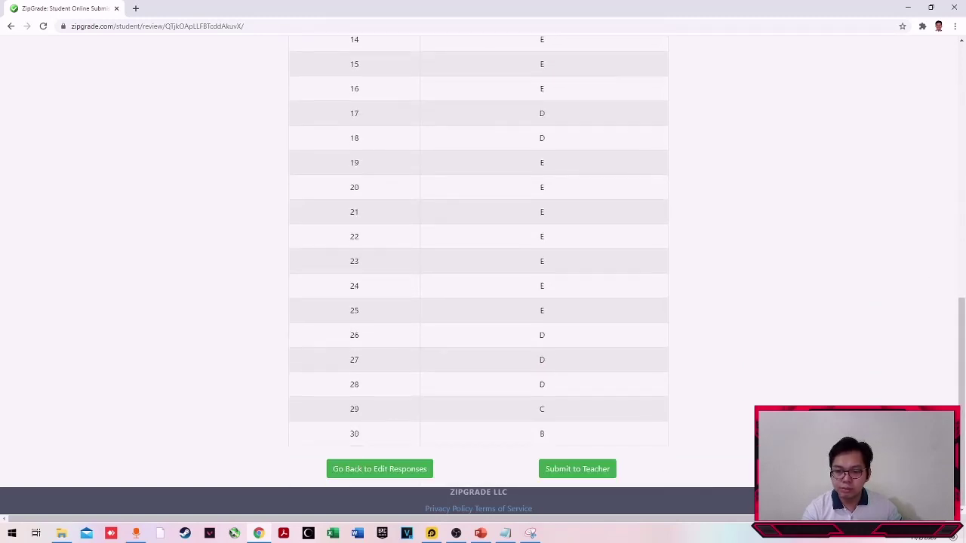
pyautogui.click(589, 474)
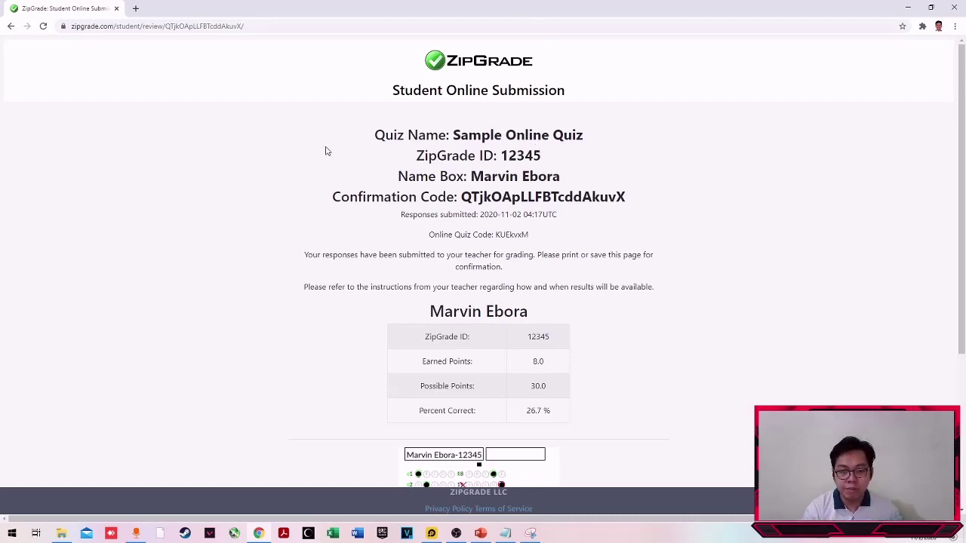
# - Examine the earned points, possible points and percent correct on the submission confirmation page
pyautogui.scroll(-1, 324, 162)
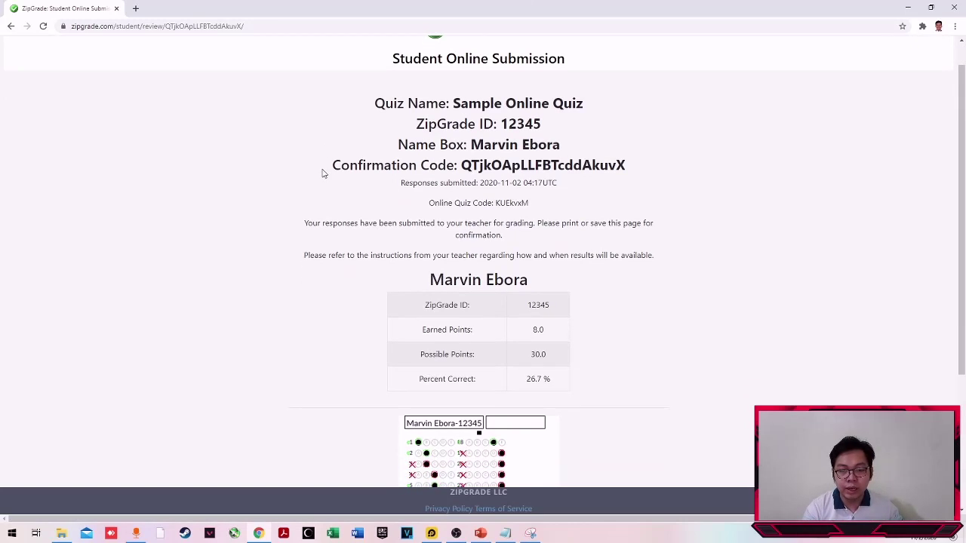
pyautogui.moveTo(533, 333); pyautogui.dragTo(548, 334)
pyautogui.click(533, 340)
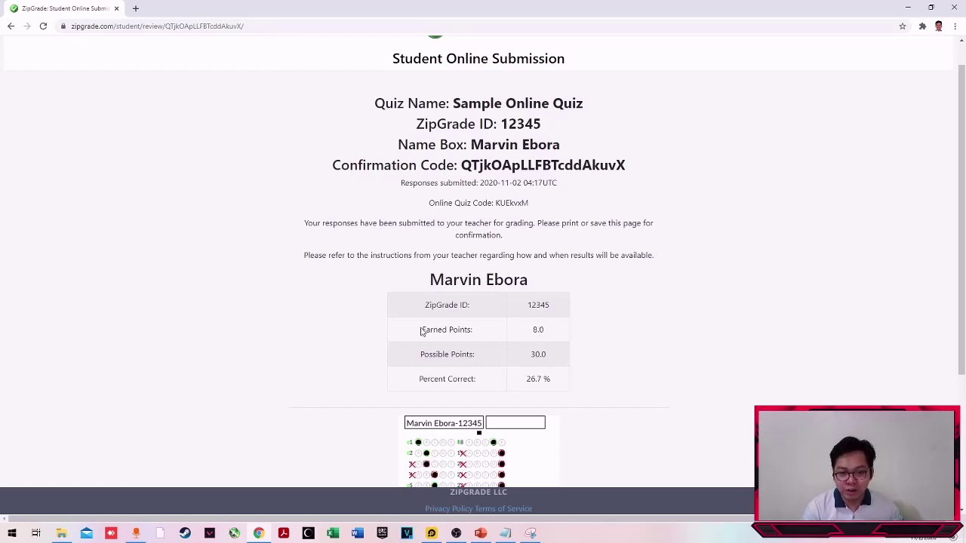
pyautogui.moveTo(422, 332); pyautogui.dragTo(547, 359)
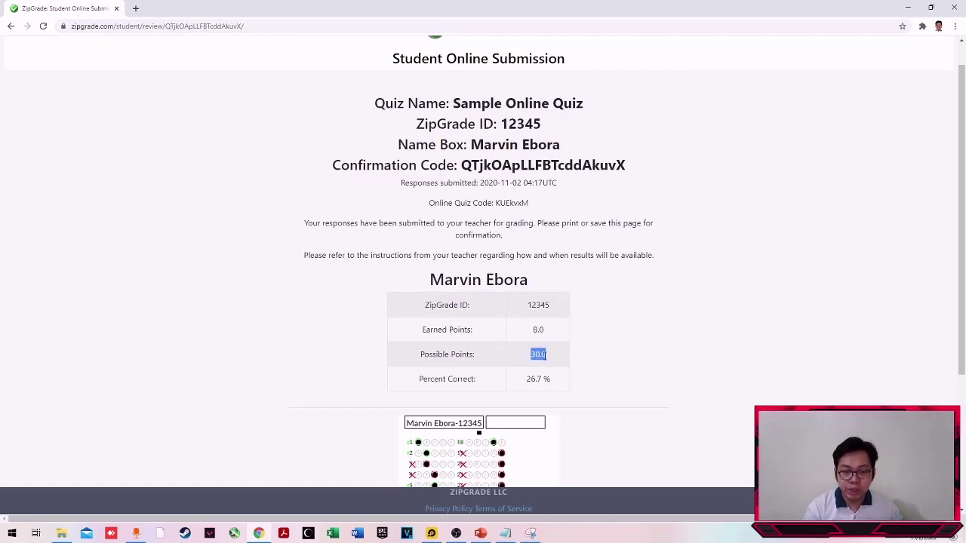
pyautogui.moveTo(419, 378); pyautogui.dragTo(543, 379)
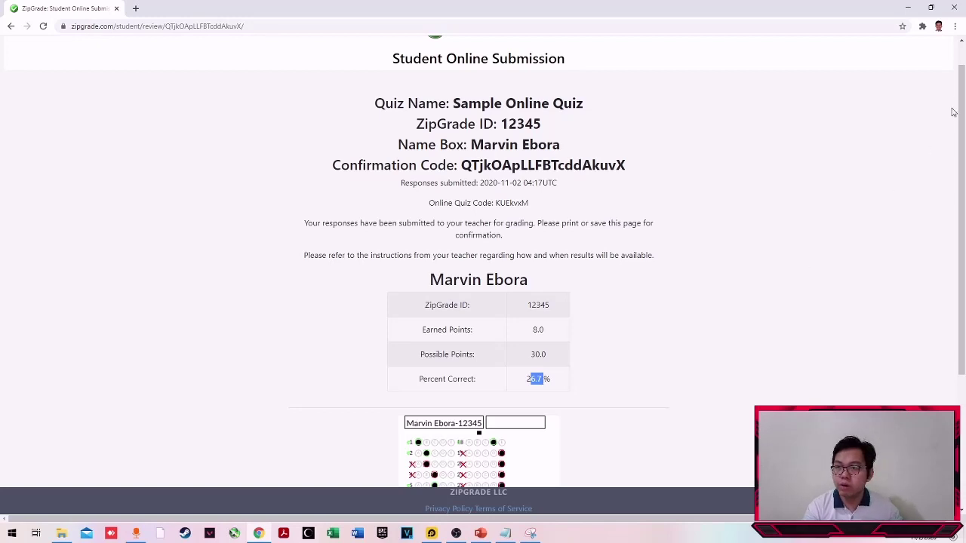
# - Magnify the submission confirmation page and examine the correct and incorrect marks on the graded answer sheet
pyautogui.moveTo(955, 107)
pyautogui.mouseDown()
pyautogui.moveTo(955, 124)
pyautogui.moveTo(955, 93)
pyautogui.mouseUp()
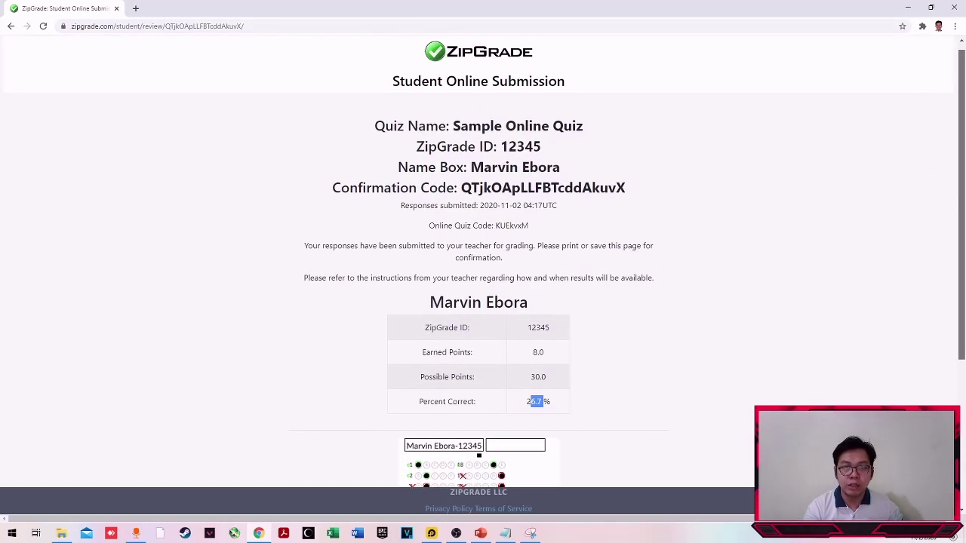
pyautogui.scroll(-3, 928, 302)
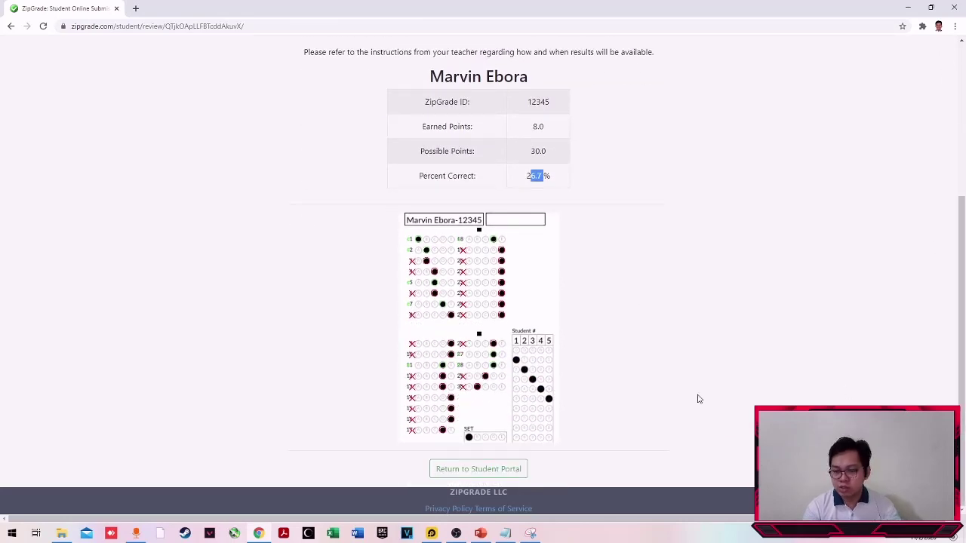
pyautogui.hotkey('ctrl', '+')
pyautogui.hotkey('ctrl', '-')
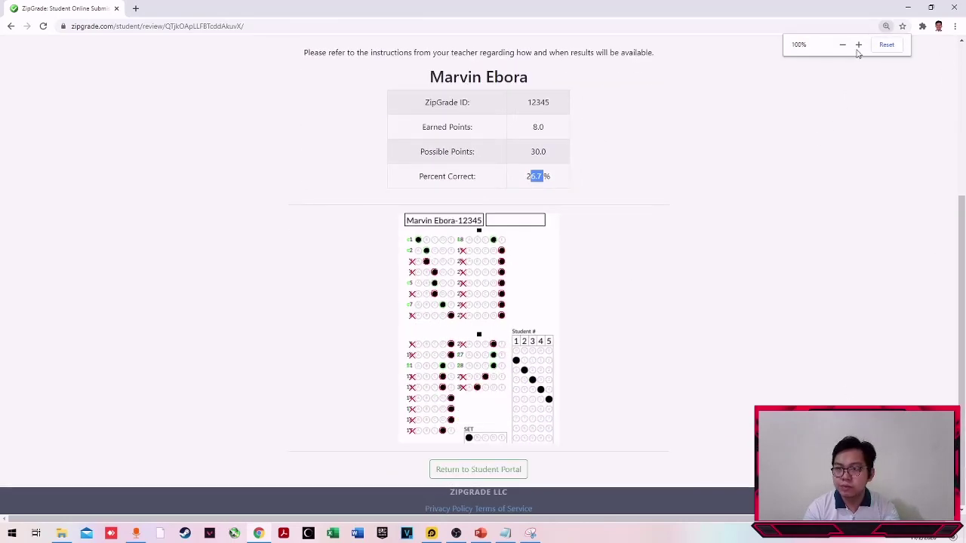
pyautogui.click(859, 45)
pyautogui.click(859, 45)
pyautogui.click(859, 45)
pyautogui.click(858, 45)
pyautogui.click(858, 45)
pyautogui.click(858, 45)
pyautogui.click(859, 45)
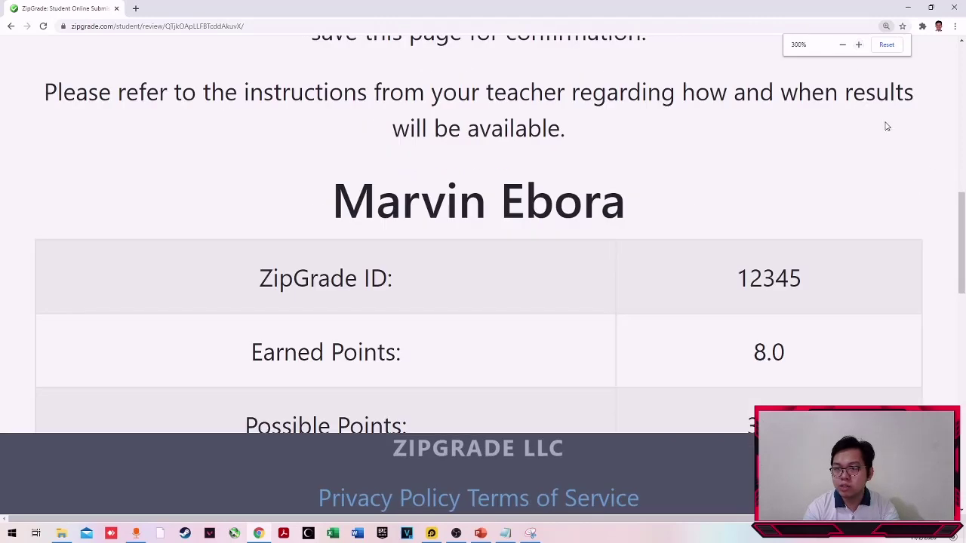
pyautogui.click(842, 44)
pyautogui.click(842, 45)
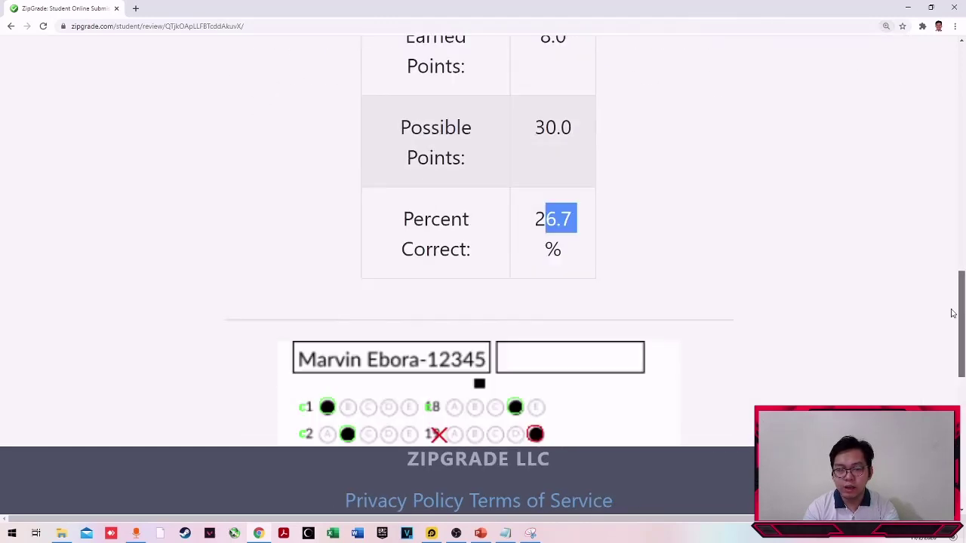
pyautogui.scroll(-4, 953, 313)
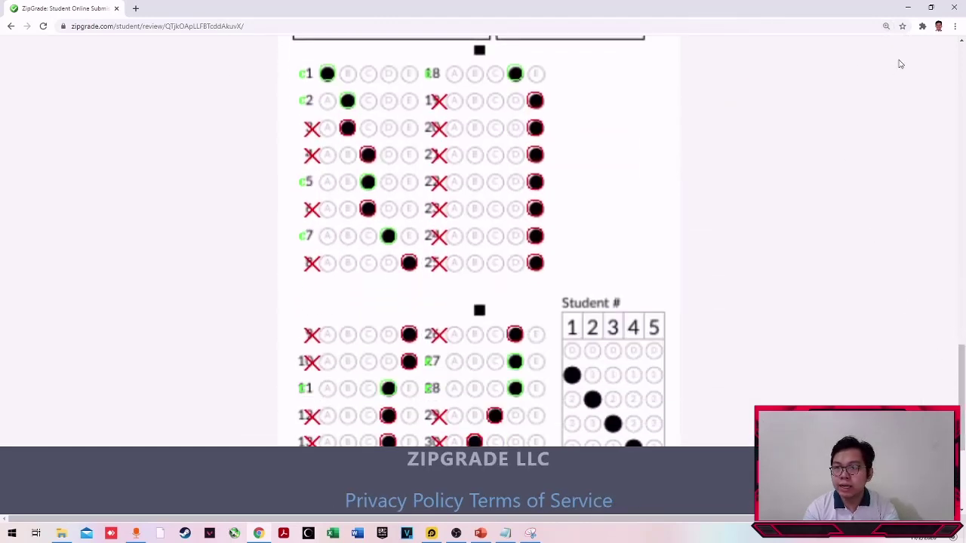
pyautogui.keyDown('ctrl'); pyautogui.scroll(2, 761, 218); pyautogui.keyUp('ctrl')
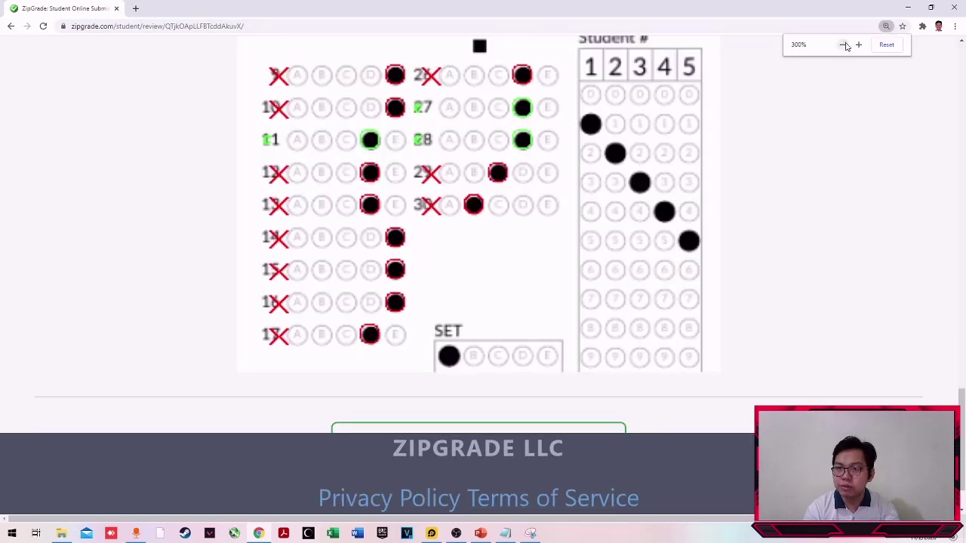
pyautogui.click(842, 44)
pyautogui.click(842, 45)
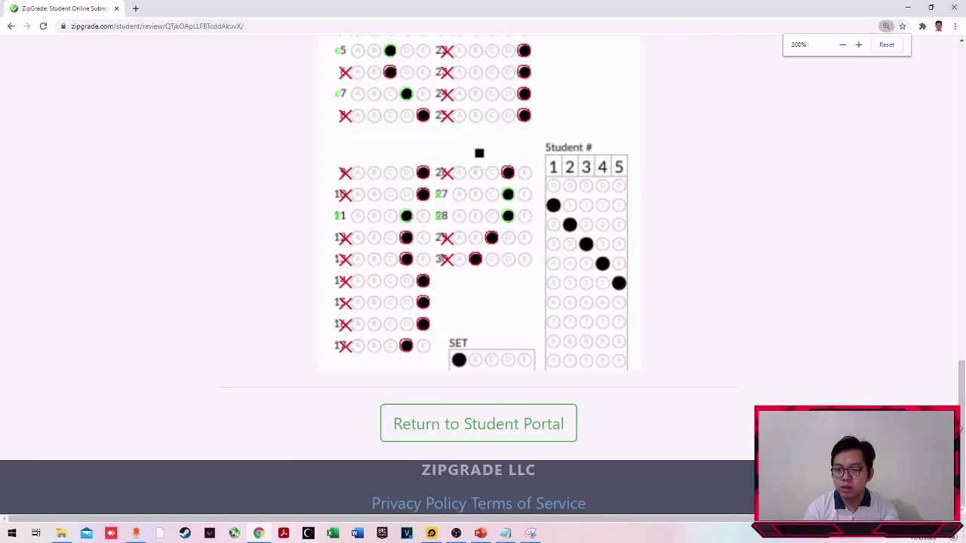
pyautogui.moveTo(960, 430); pyautogui.dragTo(940, 379)
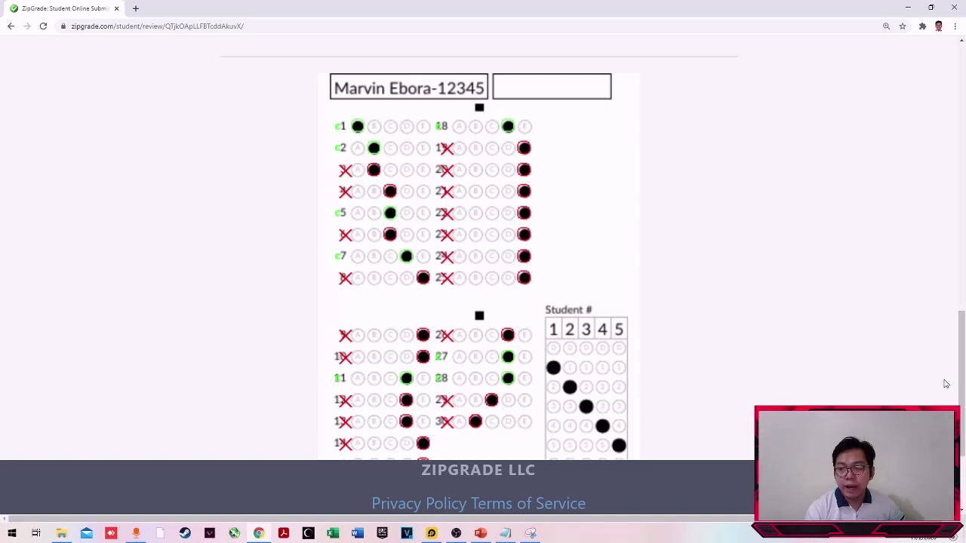
# - Recheck the submission details and graded answers, and restore the page zoom to 100%
pyautogui.moveTo(954, 392); pyautogui.dragTo(941, 147)
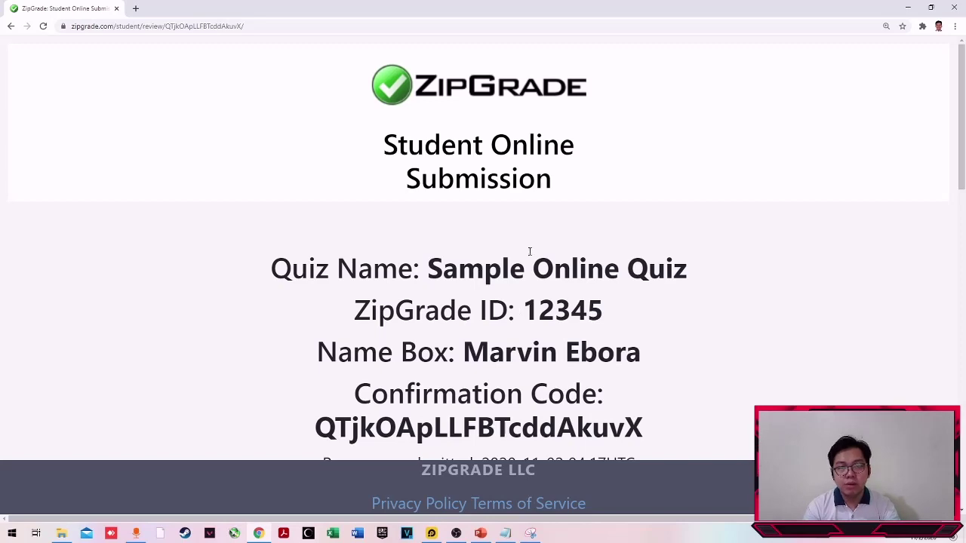
pyautogui.moveTo(958, 122); pyautogui.dragTo(952, 370)
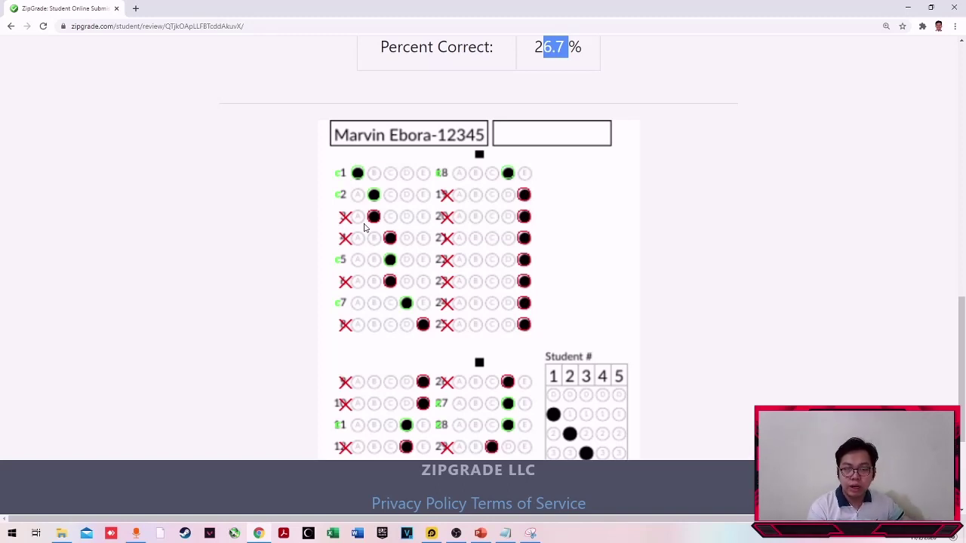
pyautogui.click(237, 297)
pyautogui.scroll(7, 237, 259)
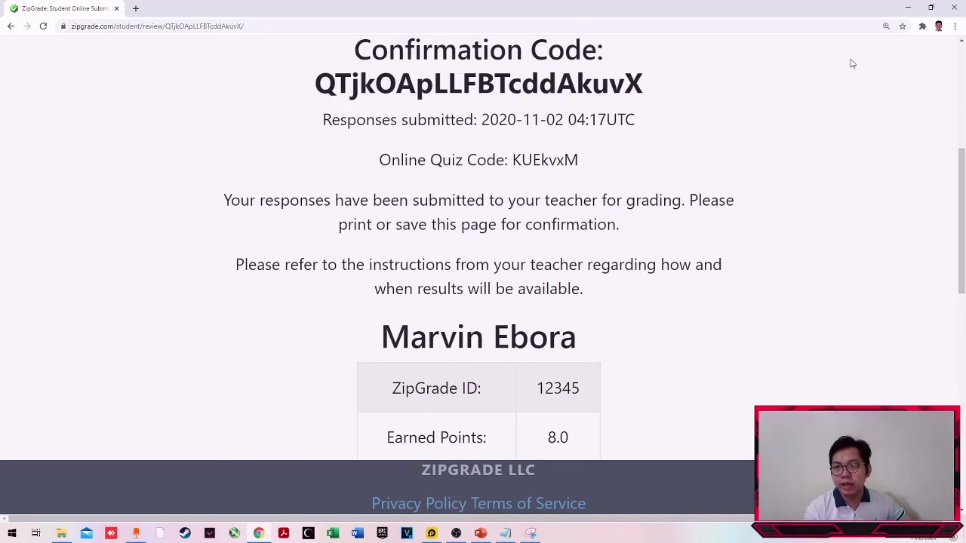
pyautogui.hotkey('ctrl', '-')
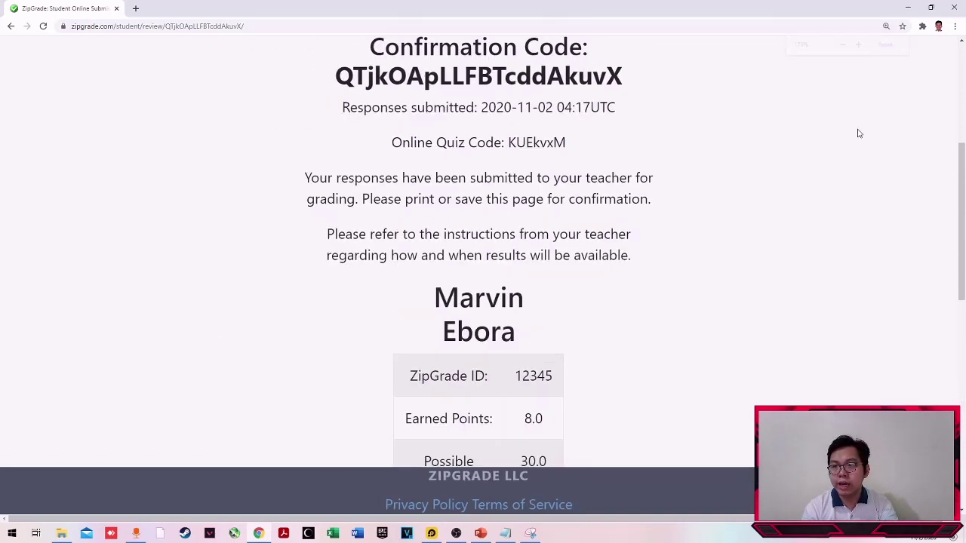
pyautogui.hotkey('ctrl', '-')
pyautogui.click(843, 45)
pyautogui.click(843, 47)
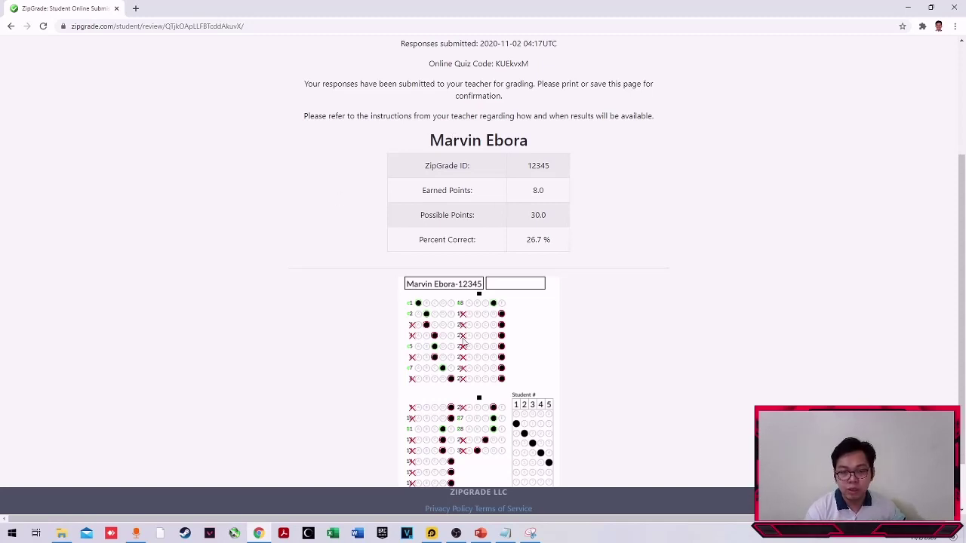
pyautogui.scroll(-1, 351, 278)
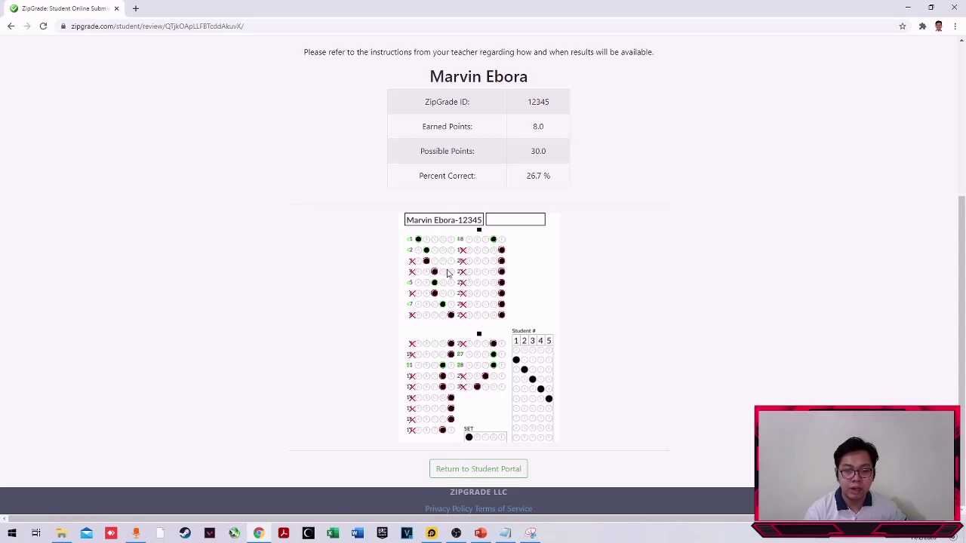
pyautogui.moveTo(956, 461)
pyautogui.mouseDown()
pyautogui.moveTo(956, 295)
pyautogui.moveTo(961, 443)
pyautogui.mouseUp()
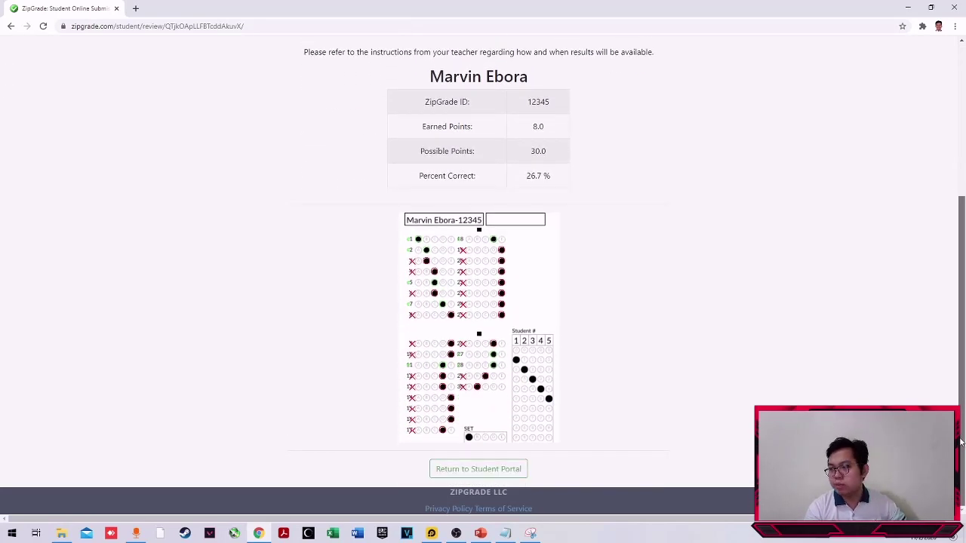
# - Return to the student portal and begin a new attempt at the Sample Online Quiz
pyautogui.click(480, 473)
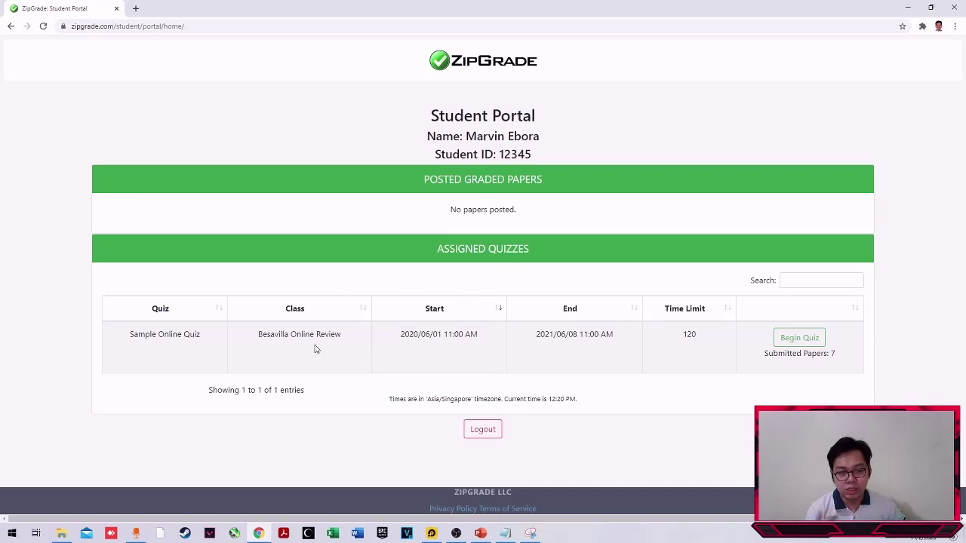
pyautogui.click(799, 338)
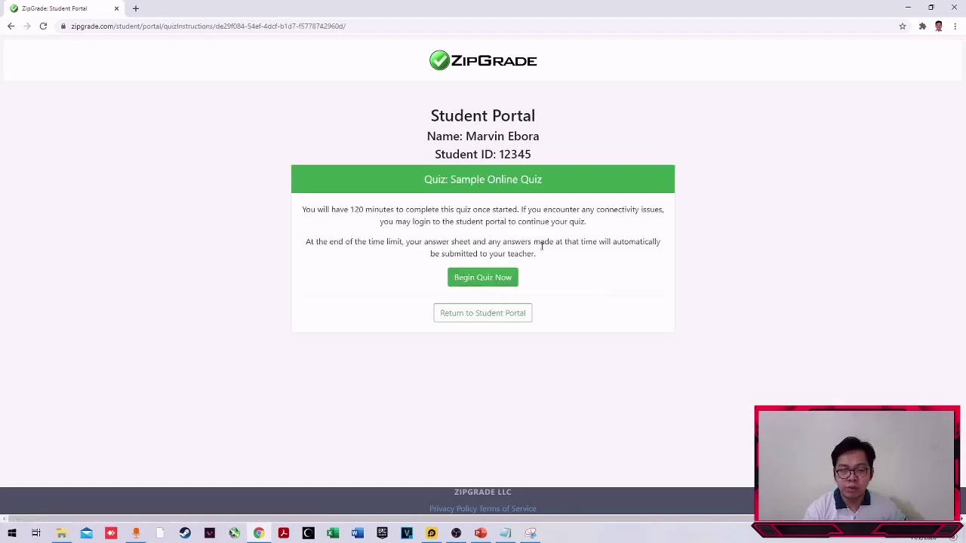
pyautogui.click(500, 284)
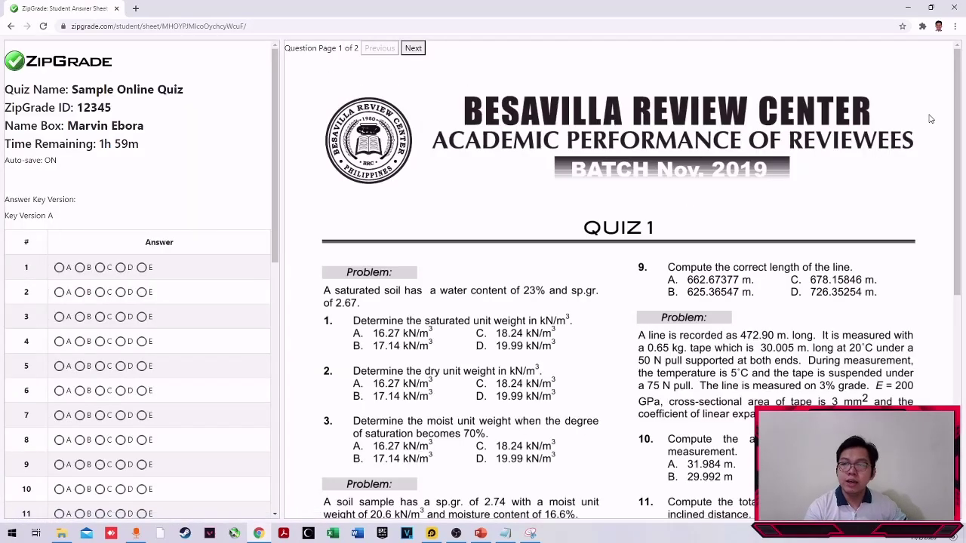
# - Check whether the browser's context menu offers a way to save or copy the quiz question page
pyautogui.scroll(-5, 841, 217)
pyautogui.rightClick(652, 122)
pyautogui.click(629, 232)
pyautogui.rightClick(580, 119)
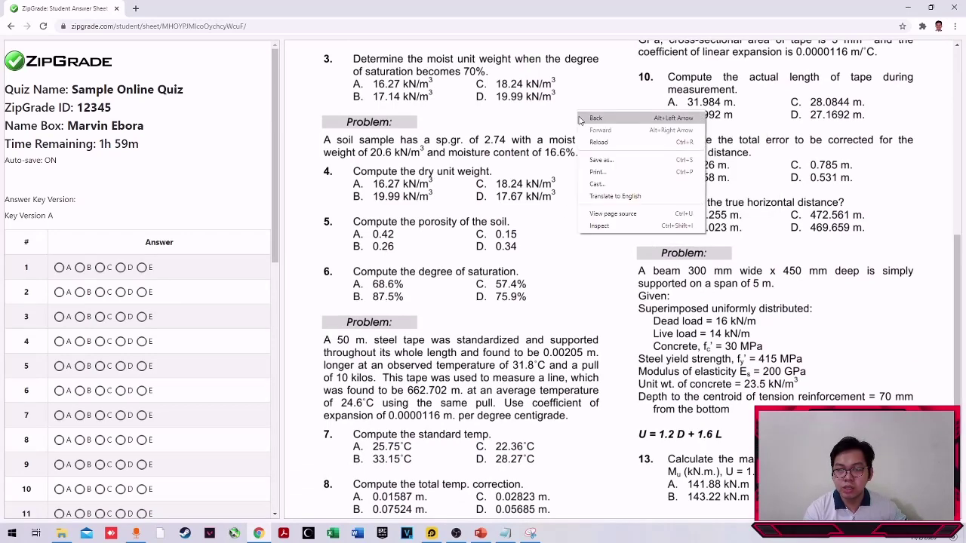
pyautogui.rightClick(832, 231)
pyautogui.click(919, 191)
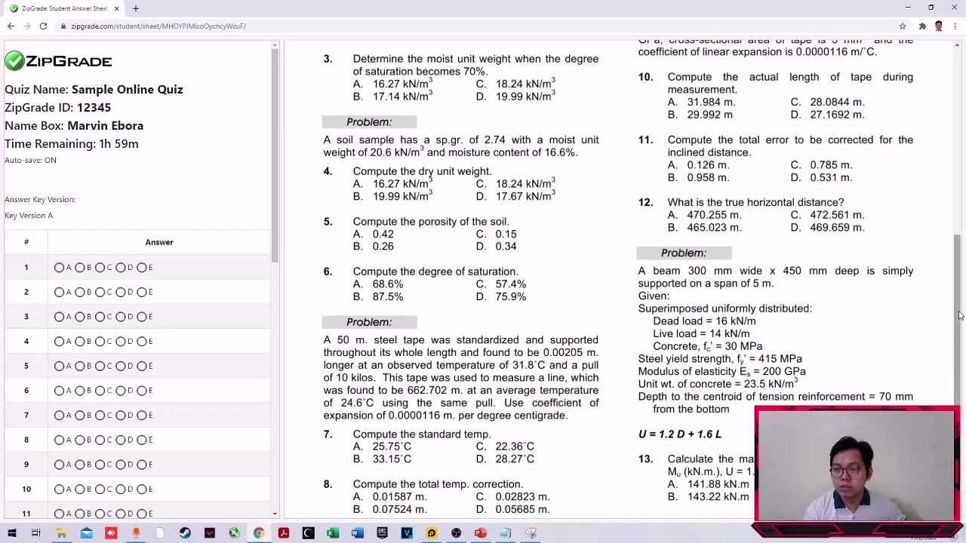
pyautogui.moveTo(953, 285); pyautogui.dragTo(952, 96)
pyautogui.click(531, 534)
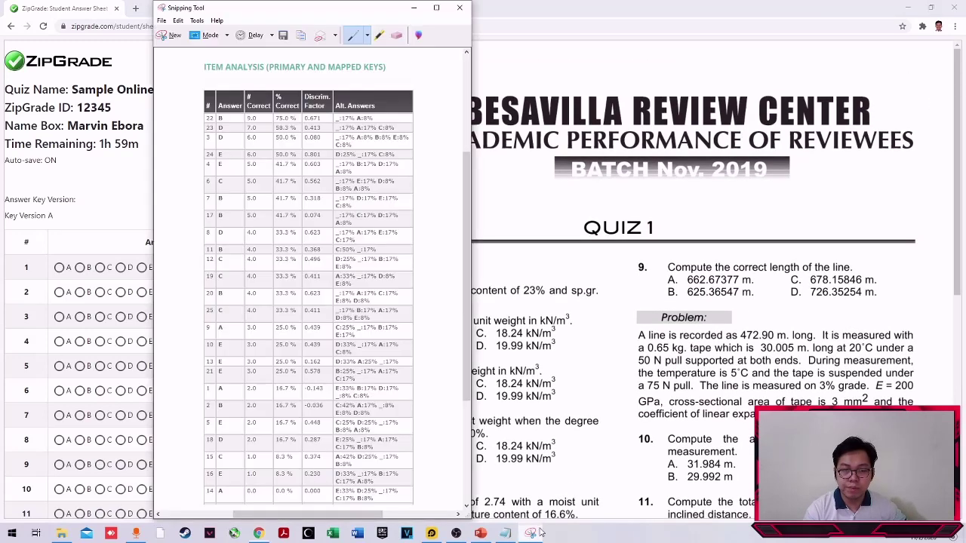
pyautogui.click(464, 6)
pyautogui.click(505, 533)
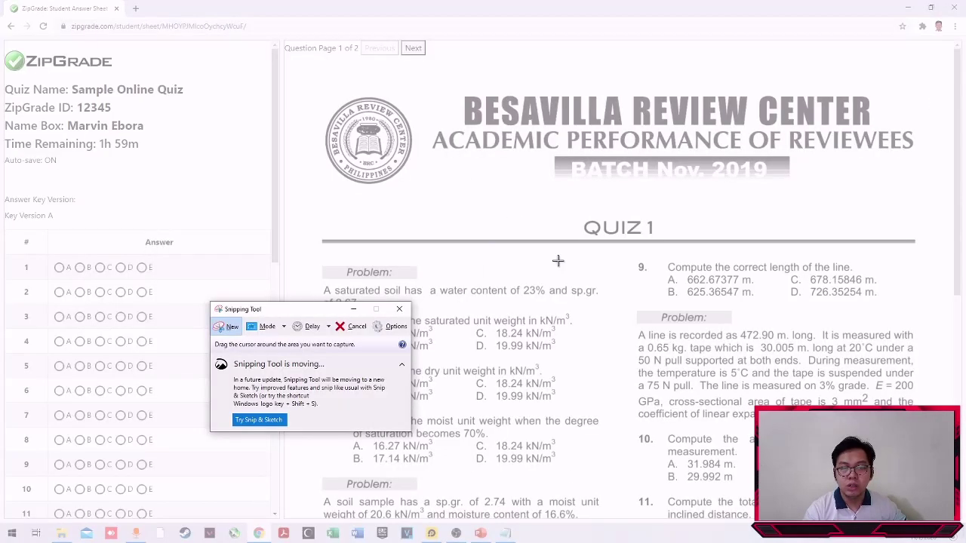
pyautogui.press('Escape')
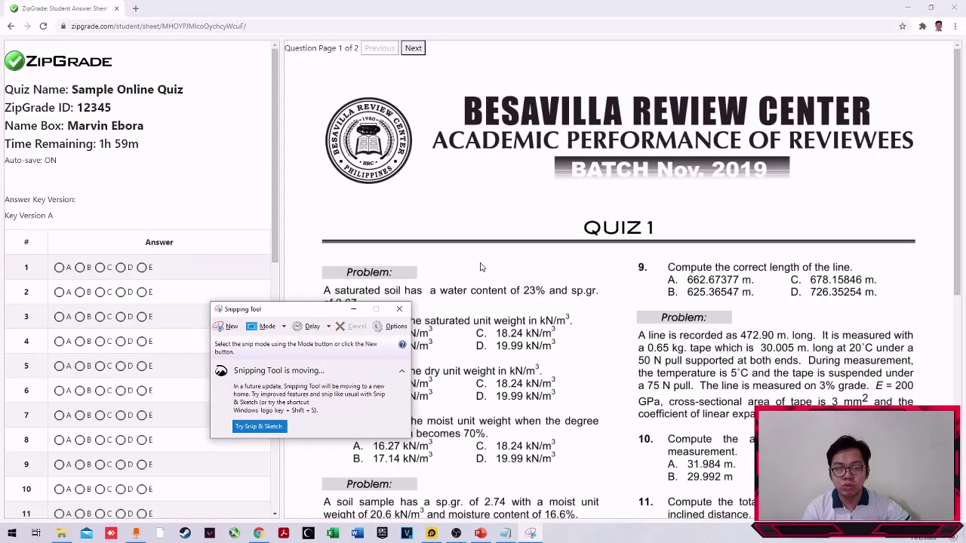
pyautogui.moveTo(318, 311); pyautogui.dragTo(430, 122)
pyautogui.click(466, 120)
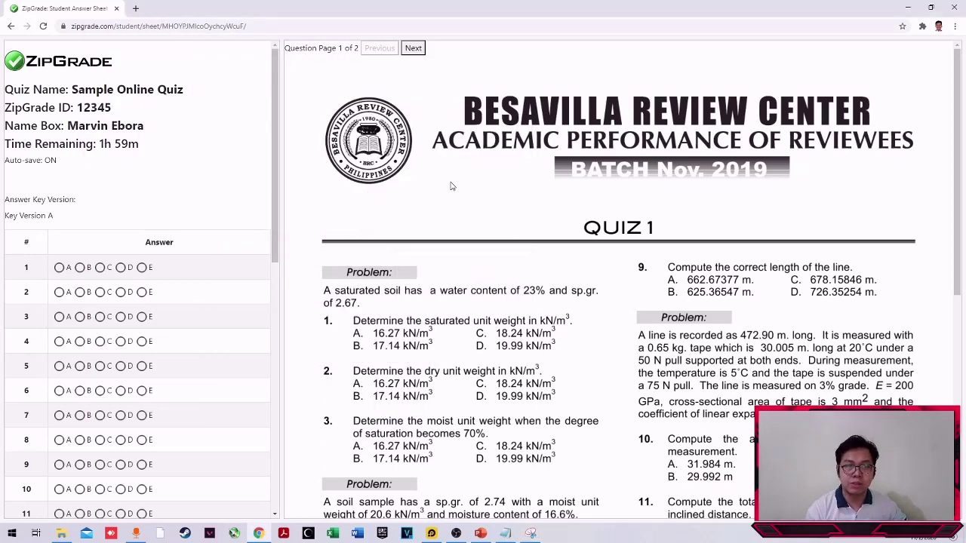
# - Examine the answer key version shown for the quiz and the first question page beside it
pyautogui.moveTo(955, 98); pyautogui.dragTo(943, 130)
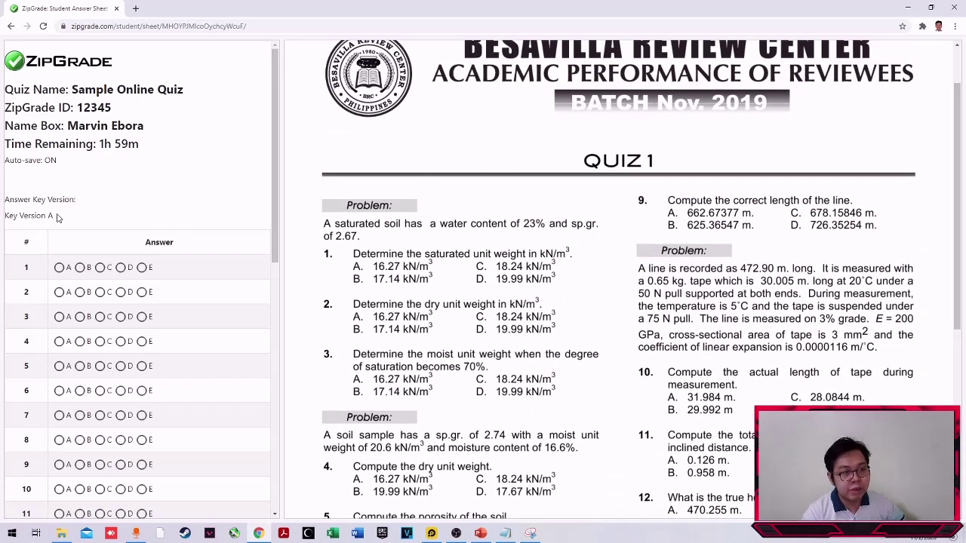
pyautogui.moveTo(55, 218)
pyautogui.mouseDown()
pyautogui.moveTo(7, 217)
pyautogui.moveTo(50, 217)
pyautogui.mouseUp()
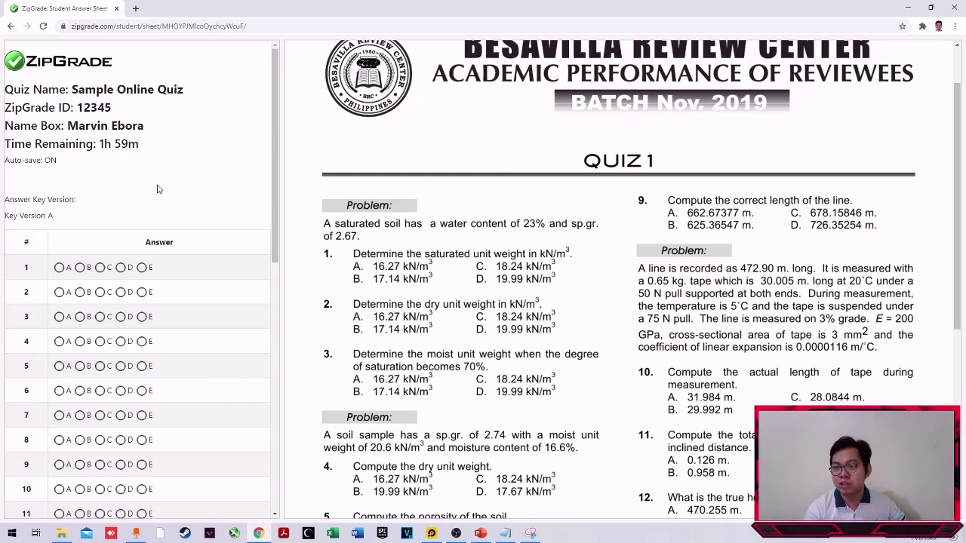
pyautogui.scroll(1, 955, 223)
pyautogui.moveTo(955, 223); pyautogui.dragTo(951, 198)
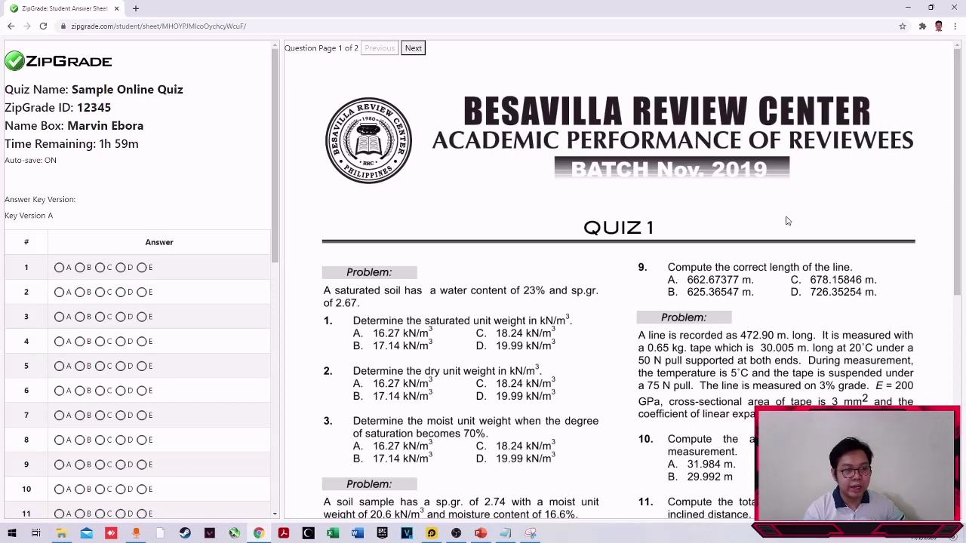
pyautogui.moveTo(55, 216); pyautogui.dragTo(20, 220)
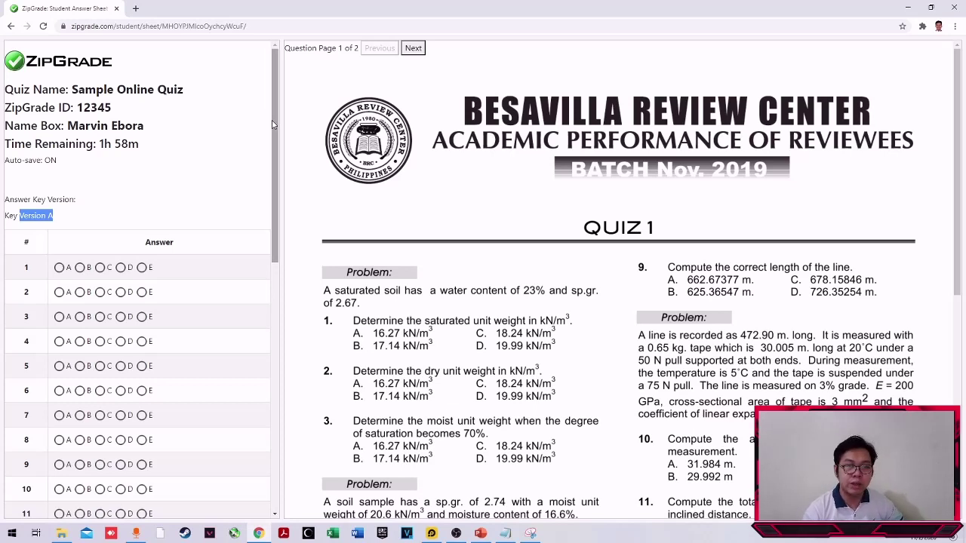
pyautogui.click(32, 208)
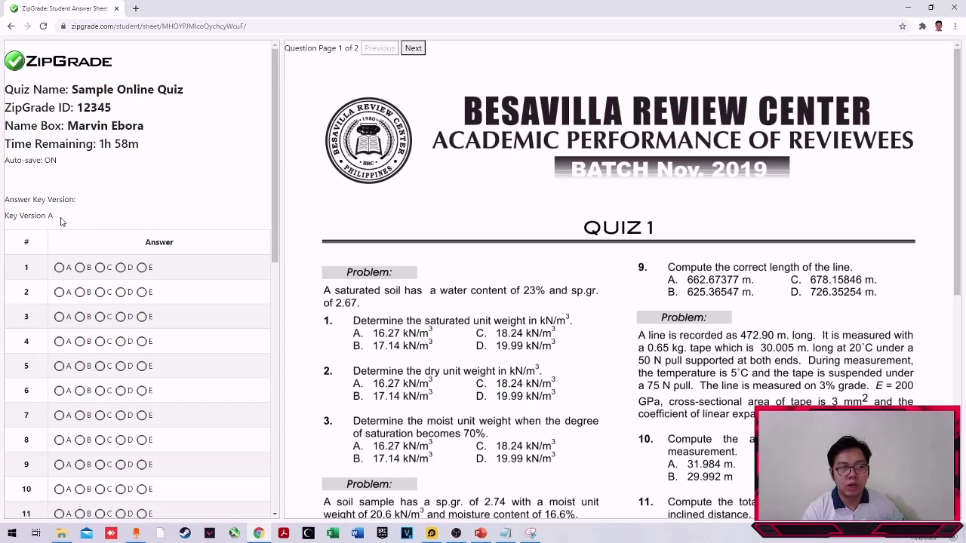
pyautogui.moveTo(61, 219); pyautogui.dragTo(21, 217)
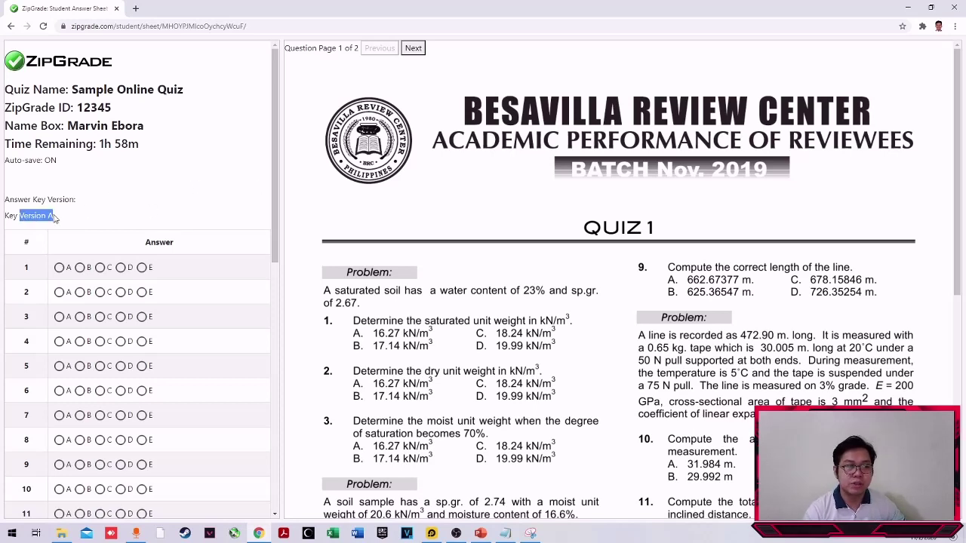
pyautogui.click(55, 217)
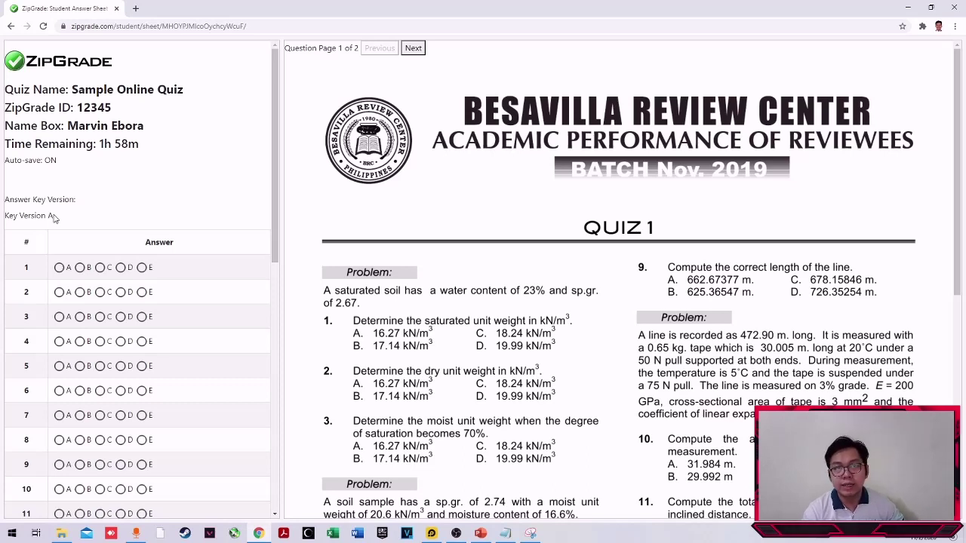
pyautogui.moveTo(54, 217); pyautogui.dragTo(13, 218)
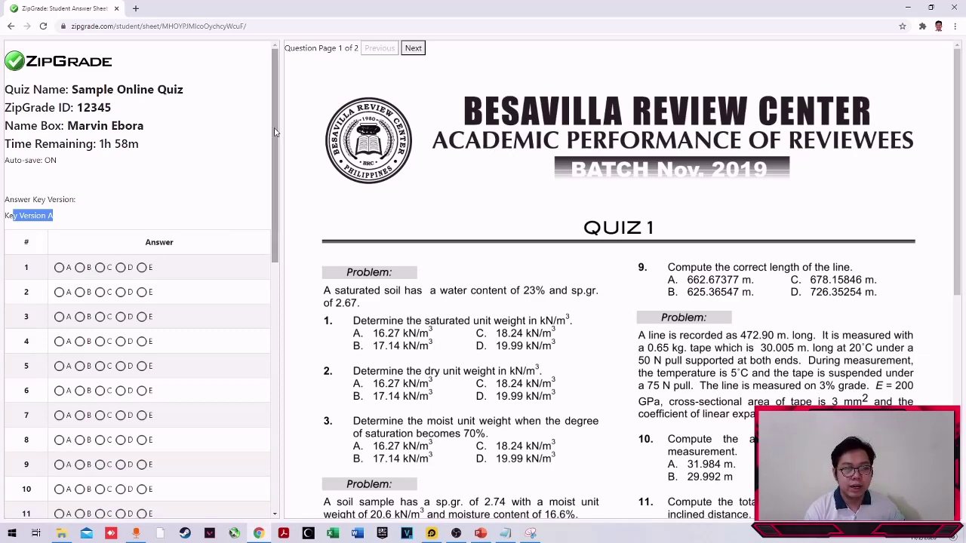
# - Mark answer A for question 1, B for 2, C for 3 and 4, and E for 15 and 30
pyautogui.moveTo(276, 133); pyautogui.dragTo(291, 177)
pyautogui.click(59, 249)
pyautogui.click(79, 273)
pyautogui.click(100, 297)
pyautogui.click(100, 322)
pyautogui.moveTo(275, 219); pyautogui.dragTo(275, 373)
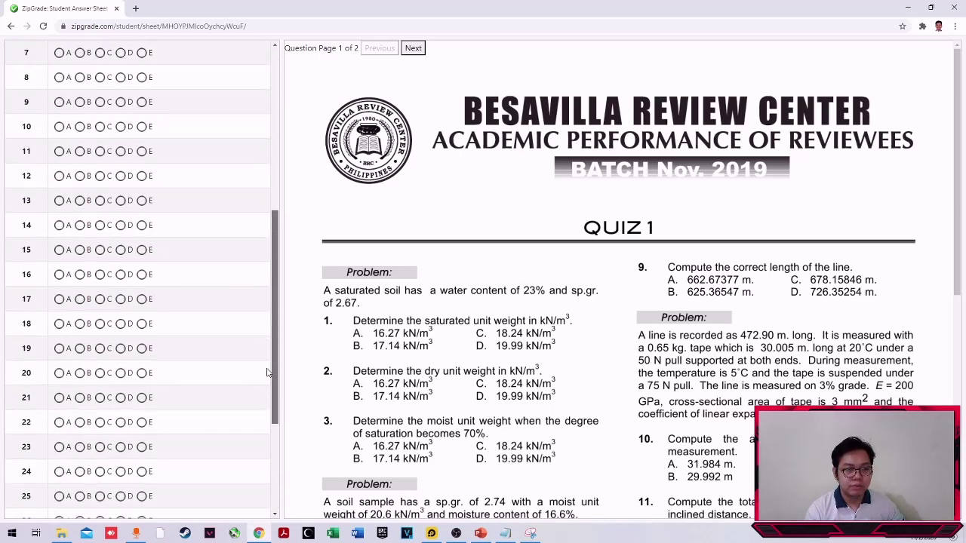
pyautogui.click(141, 250)
pyautogui.moveTo(276, 295); pyautogui.dragTo(276, 382)
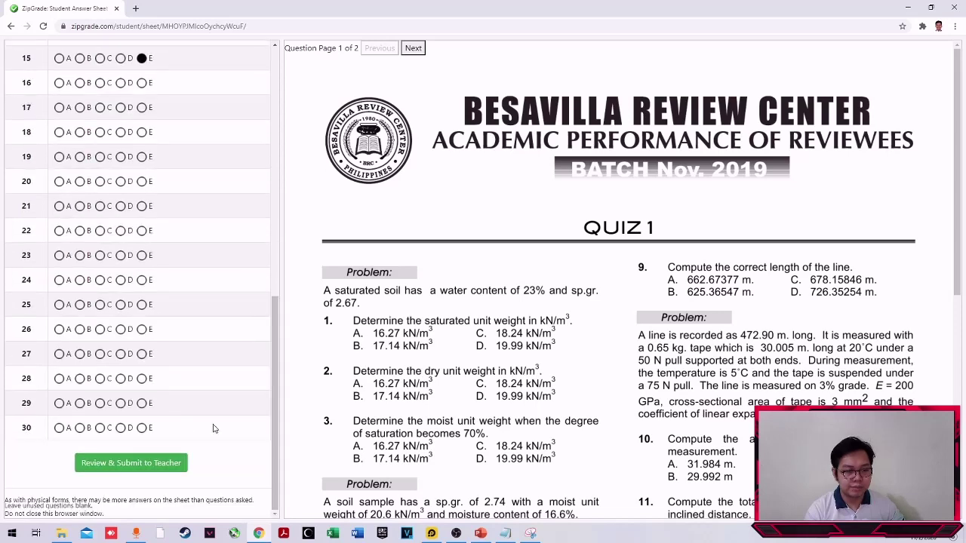
pyautogui.click(142, 428)
# - Review the recorded responses, then submit the partially answered sheet to the teacher and view its graded result
pyautogui.click(160, 462)
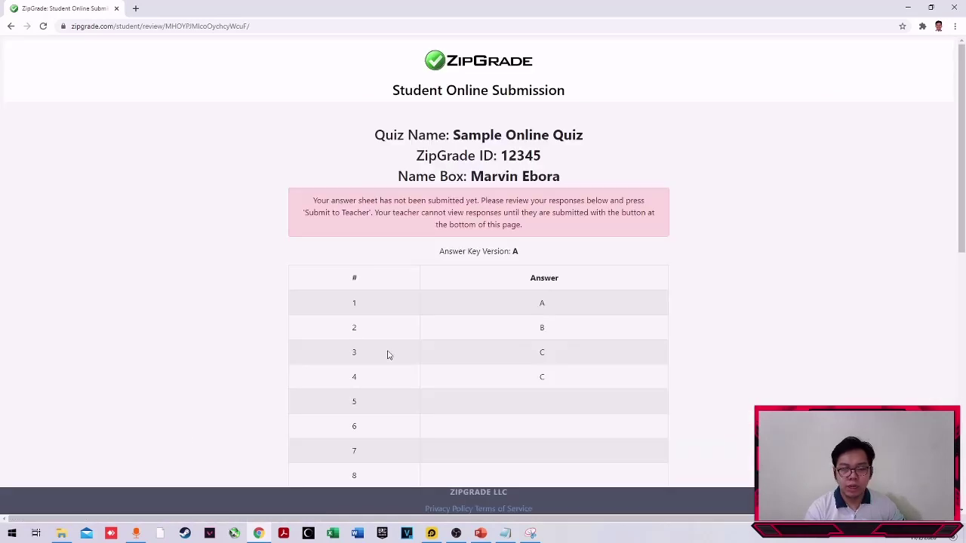
pyautogui.scroll(-3, 212, 296)
pyautogui.scroll(-5, 222, 313)
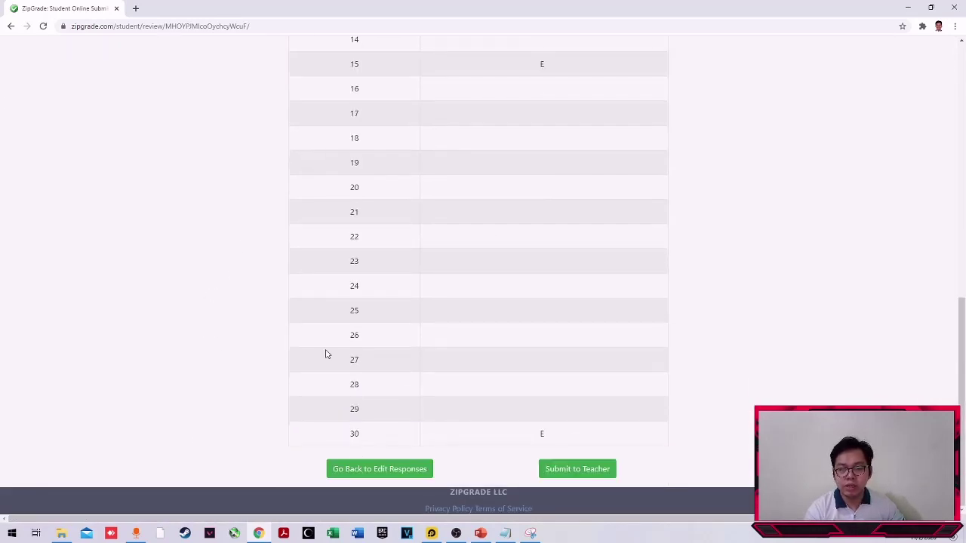
pyautogui.click(549, 469)
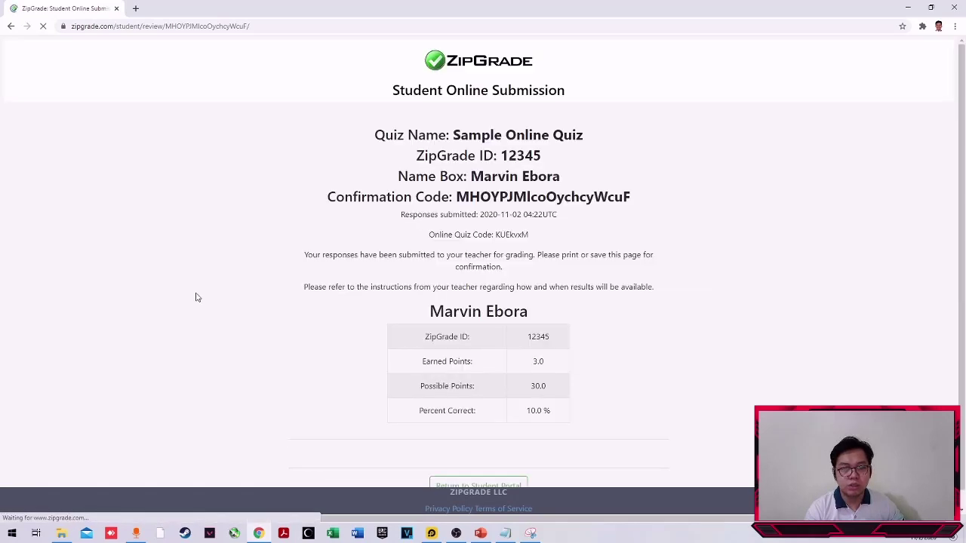
pyautogui.scroll(-3, 241, 302)
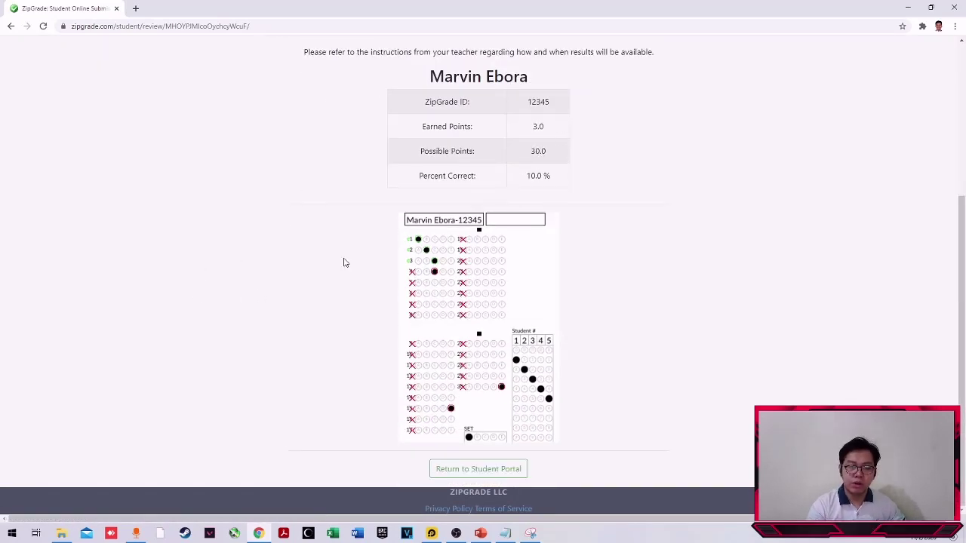